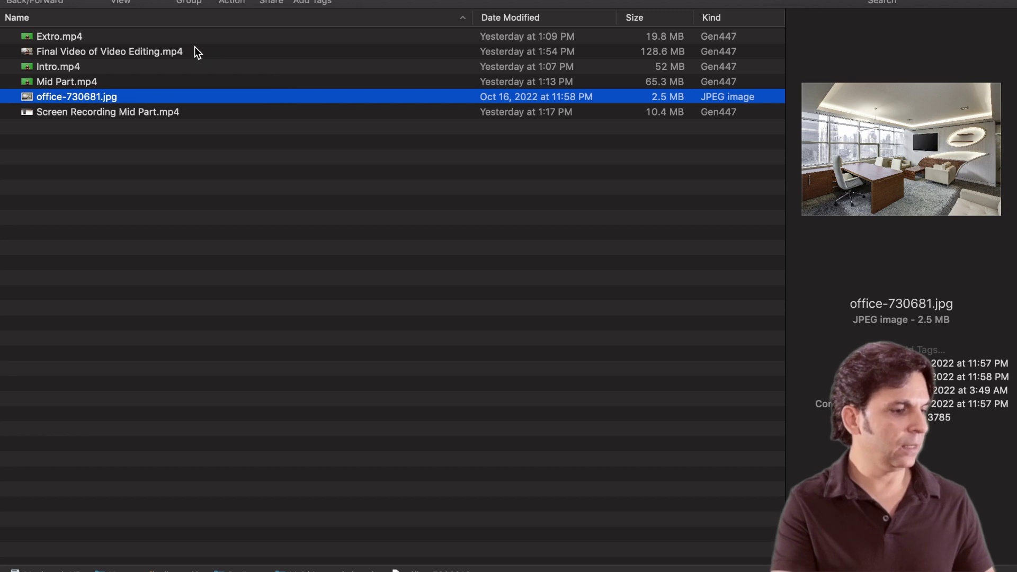
Open Final Video of Video Editing.mp4 in the video player
left_click(142, 113)
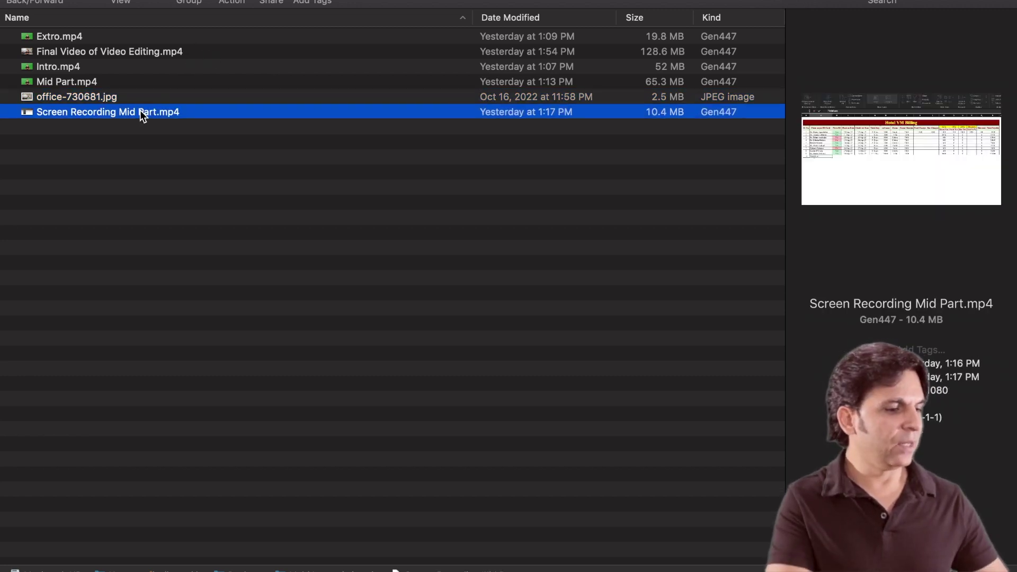
left_click(127, 53)
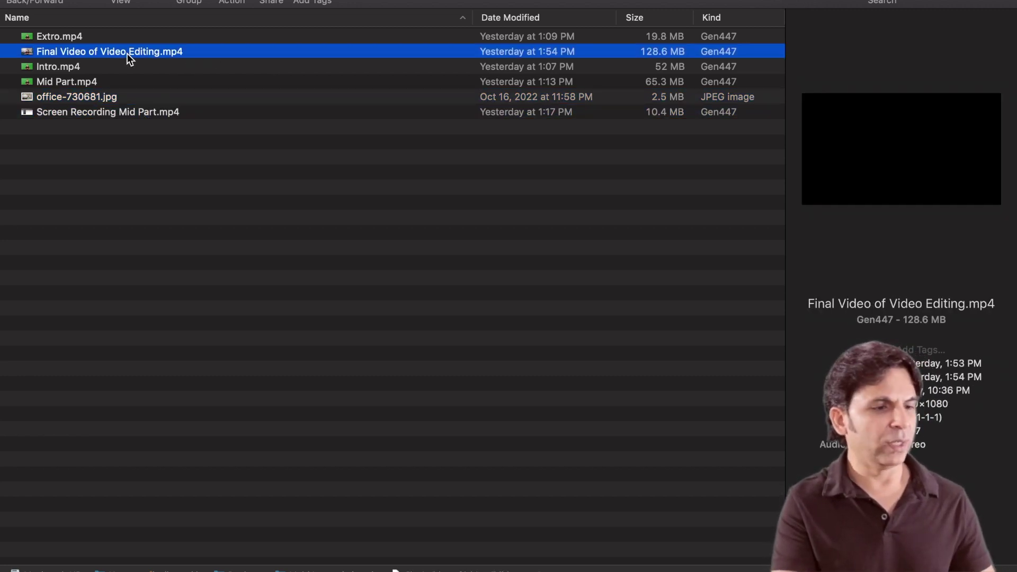
right_click(127, 53)
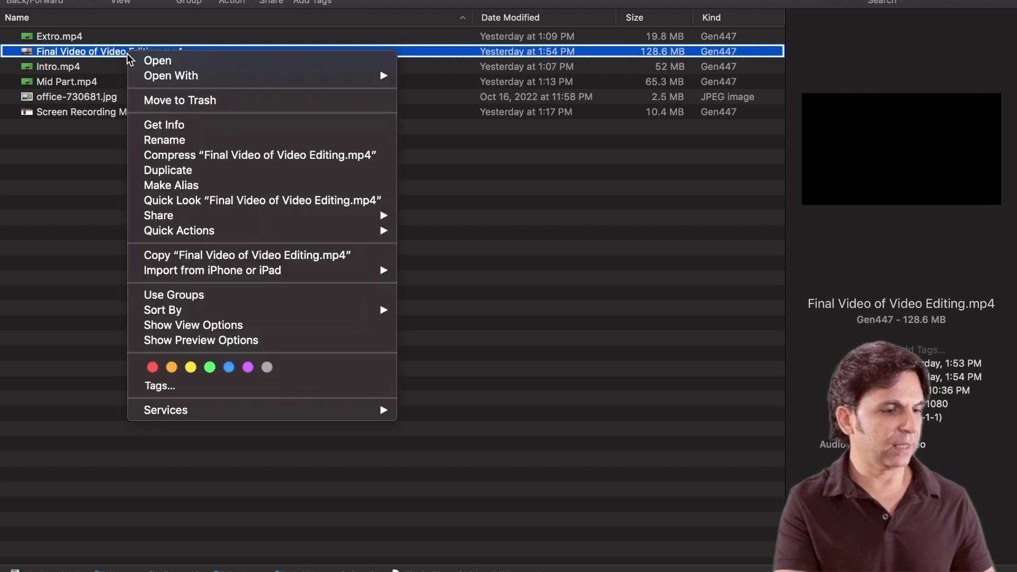
mouse_move(189, 79)
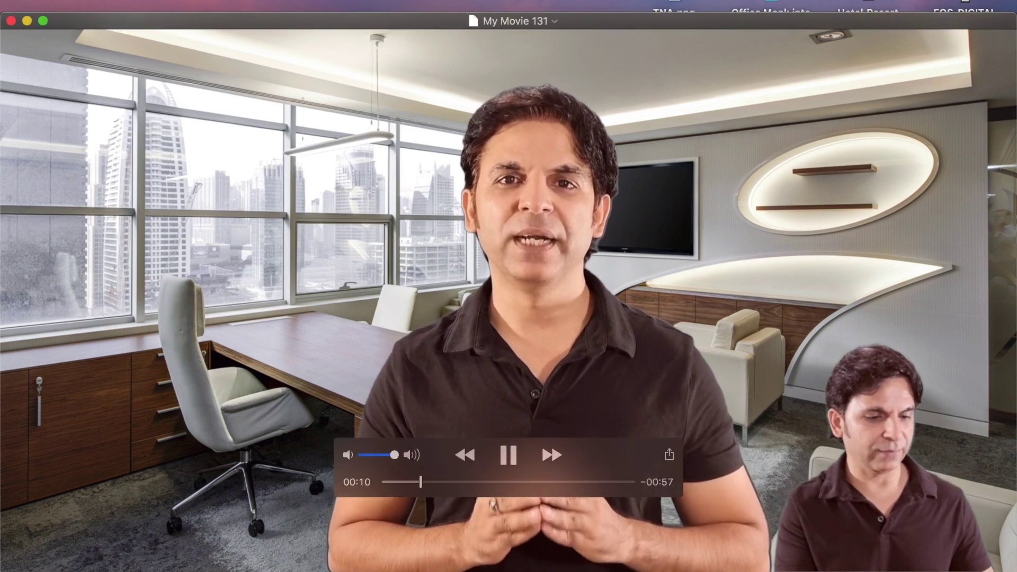
Skim through the finished video to review its office-background intro, spreadsheet section and closing call-to-action section
left_click(443, 482)
left_click_drag(443, 482, 488, 482)
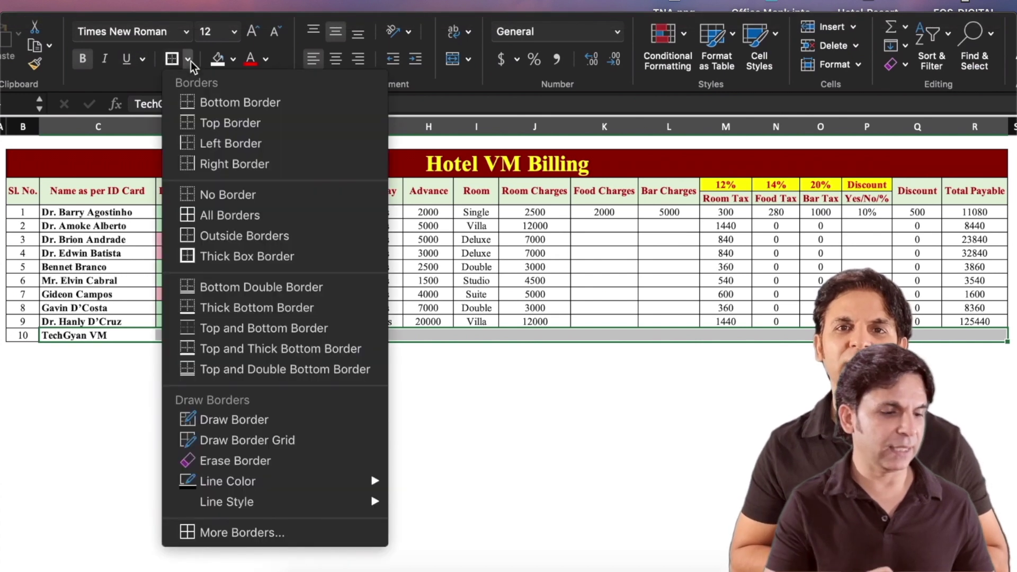
left_click(593, 482)
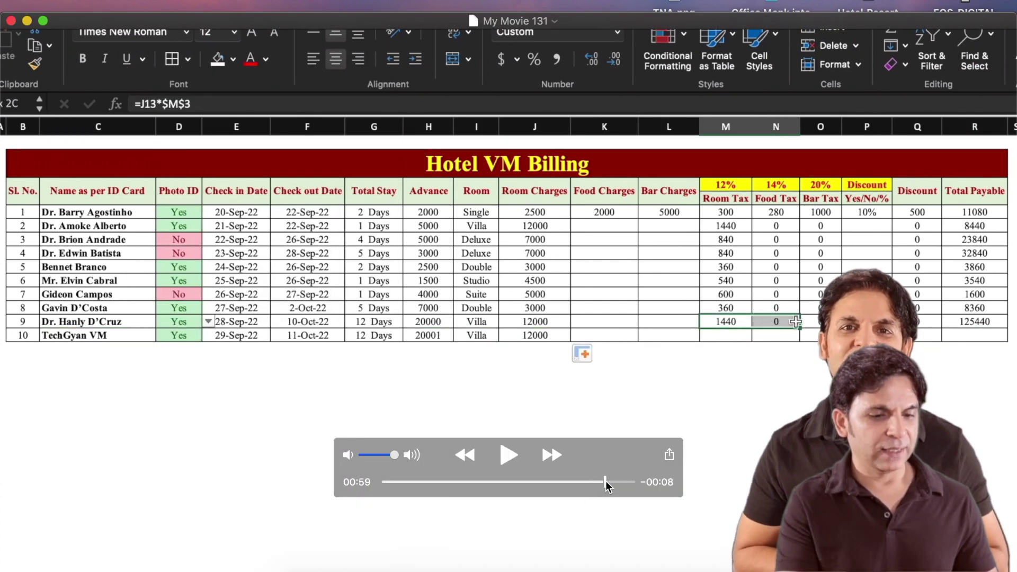
left_click(606, 482)
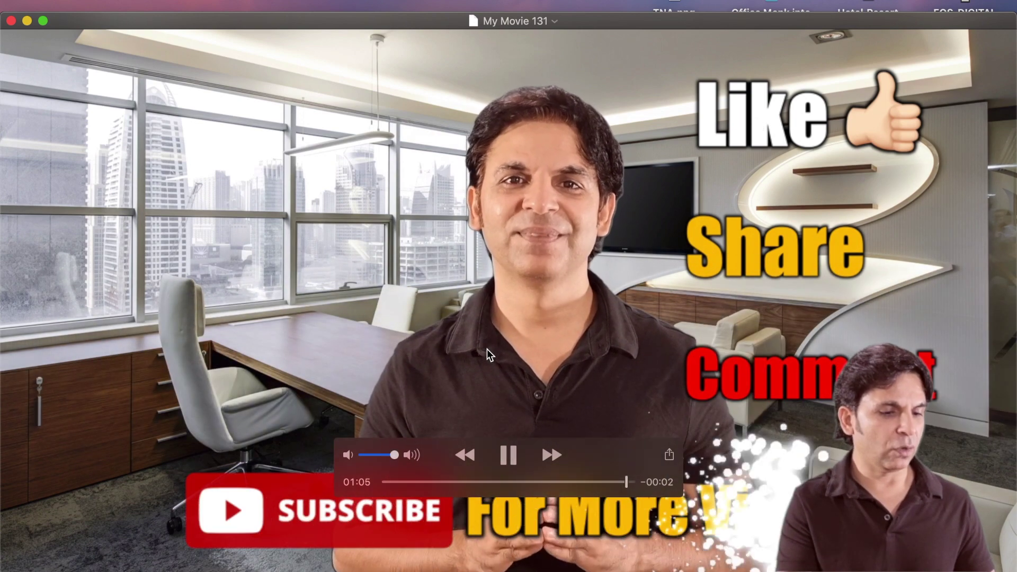
left_click(517, 482)
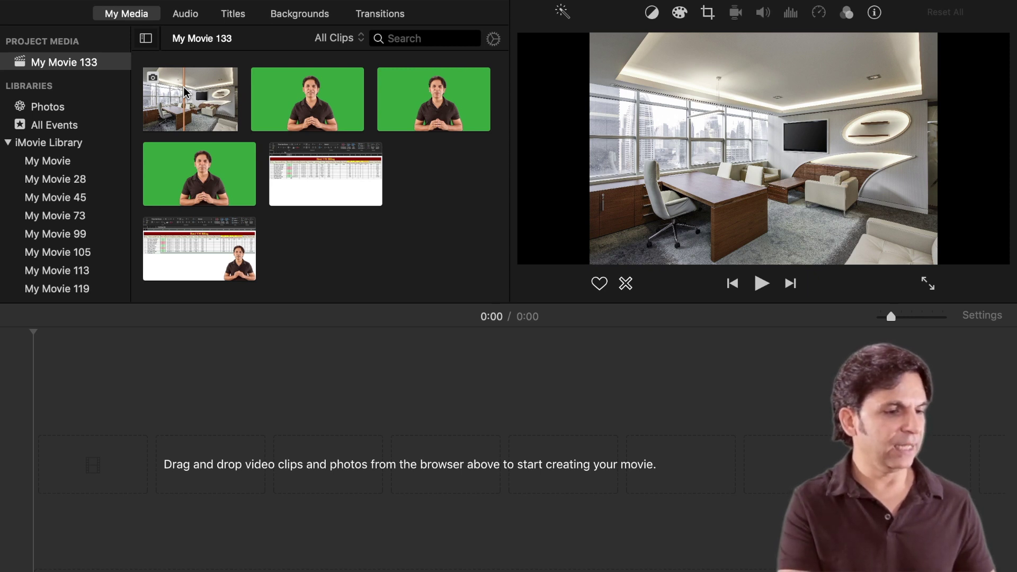
Place the office photo in the empty timeline and overlay the 24.4 s green-screen clip above it
left_click(183, 91)
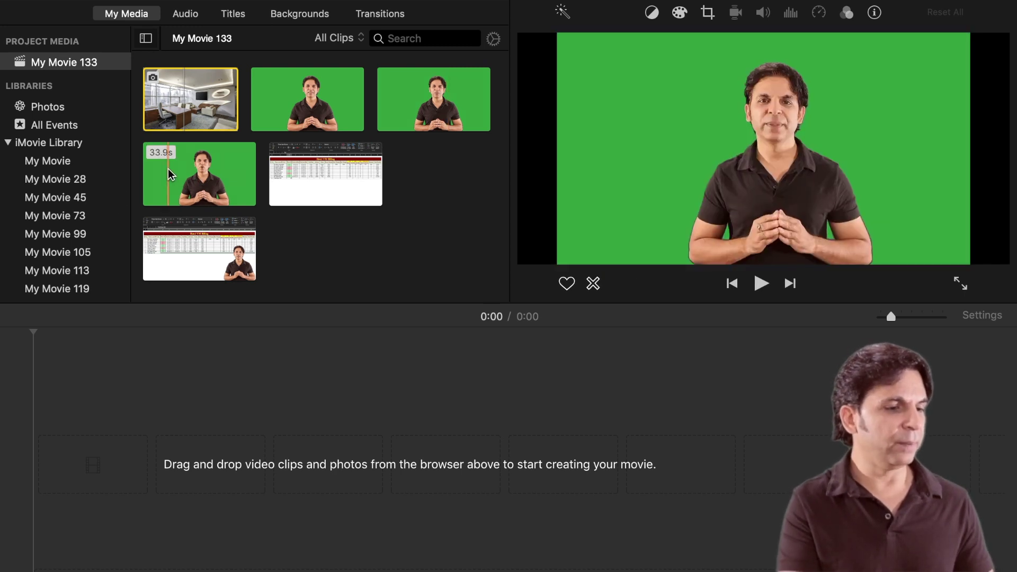
left_click_drag(211, 299, 55, 455)
left_click(299, 97)
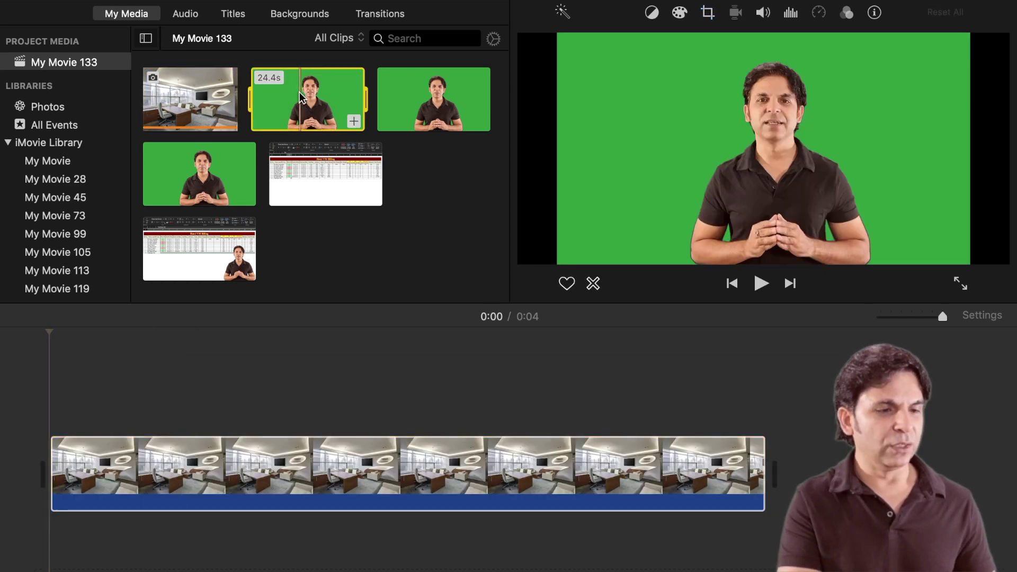
left_click_drag(299, 97, 42, 356)
key("super+minus")
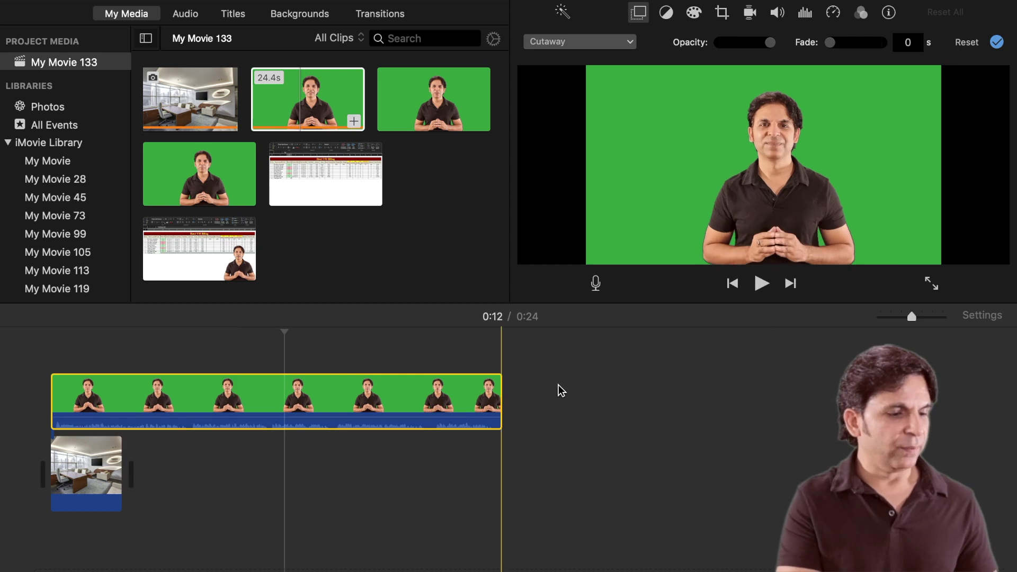
Extend the office photo in the timeline to 24.4 s, matching the green-screen clip above it
left_click(88, 463)
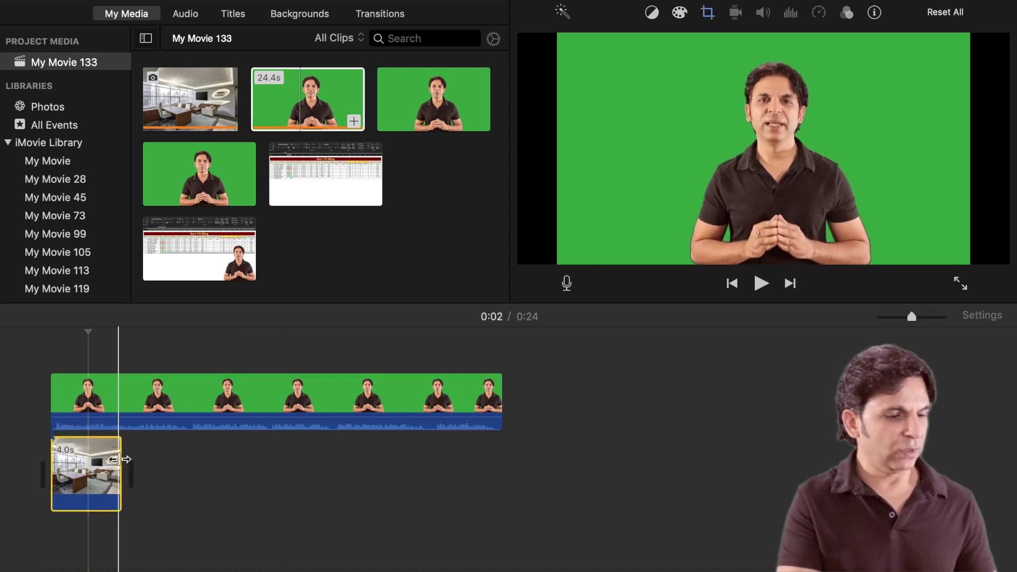
left_click_drag(120, 459, 492, 471)
left_click(449, 472)
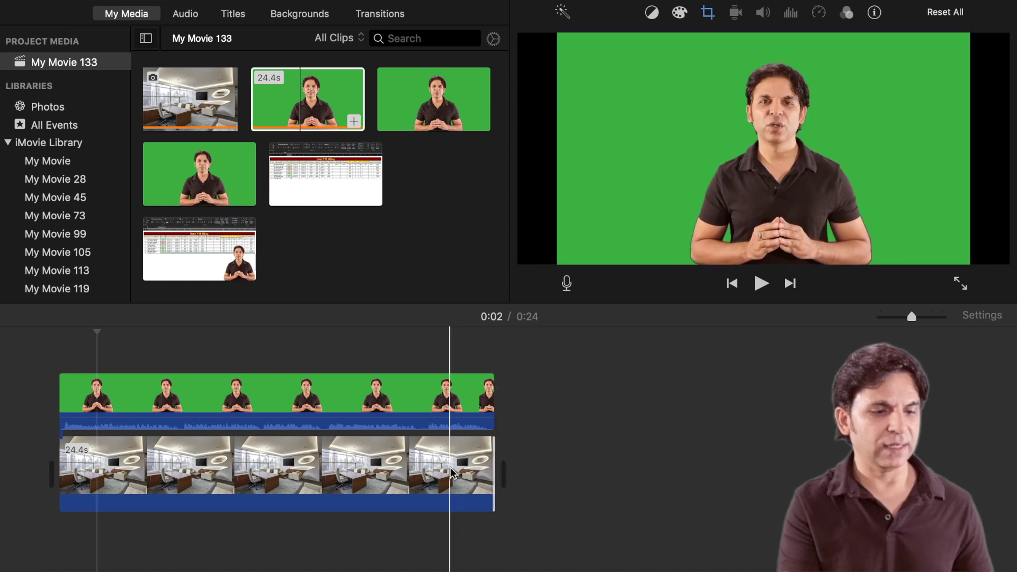
Change the office photo's crop style from Ken Burns to Fit
left_click(132, 459)
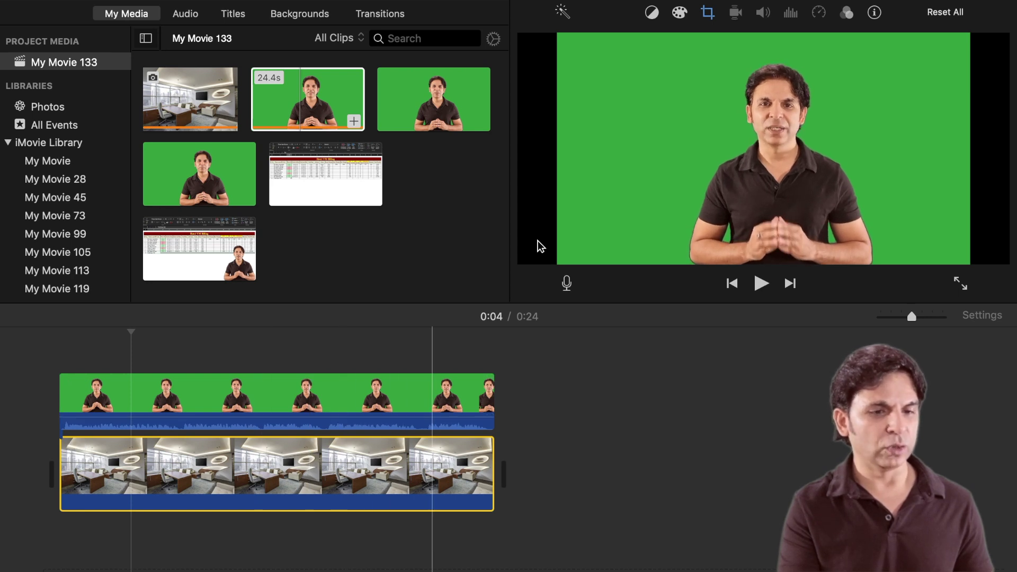
left_click(707, 13)
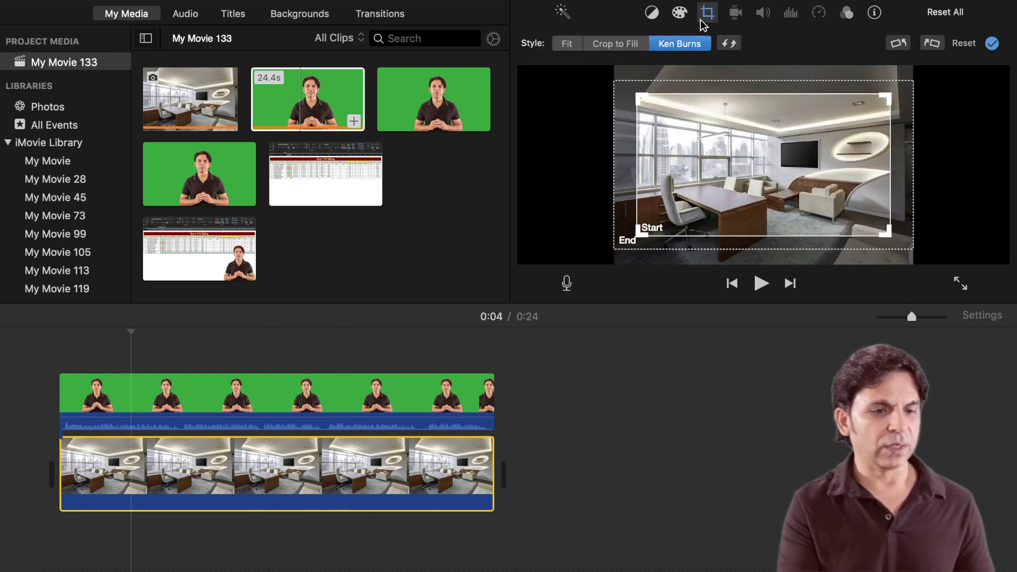
left_click(568, 44)
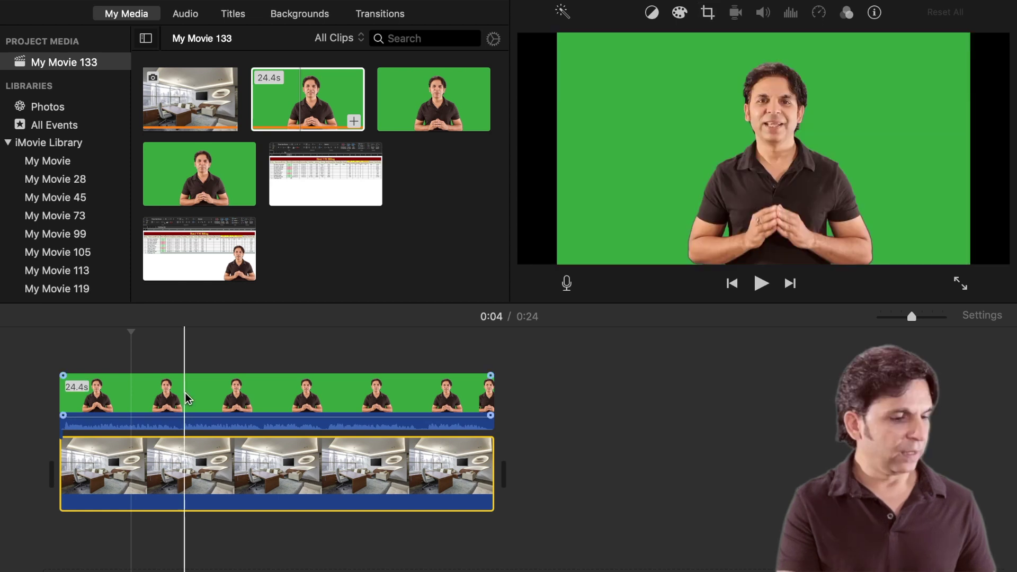
Set the overlaid 24.4 s presenter clip's video overlay mode to Green/Blue Screen
left_click(186, 399)
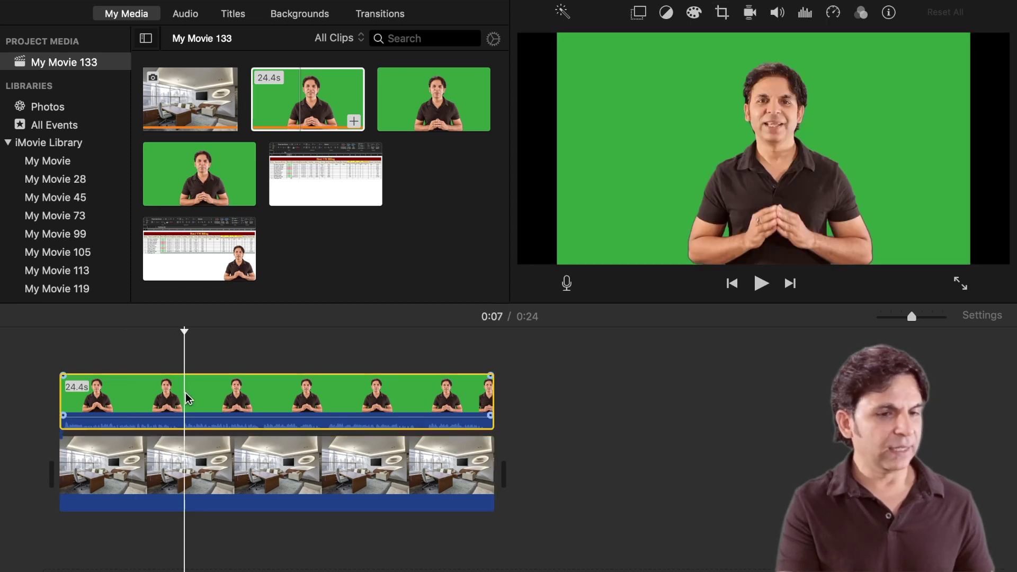
left_click(639, 12)
left_click(630, 41)
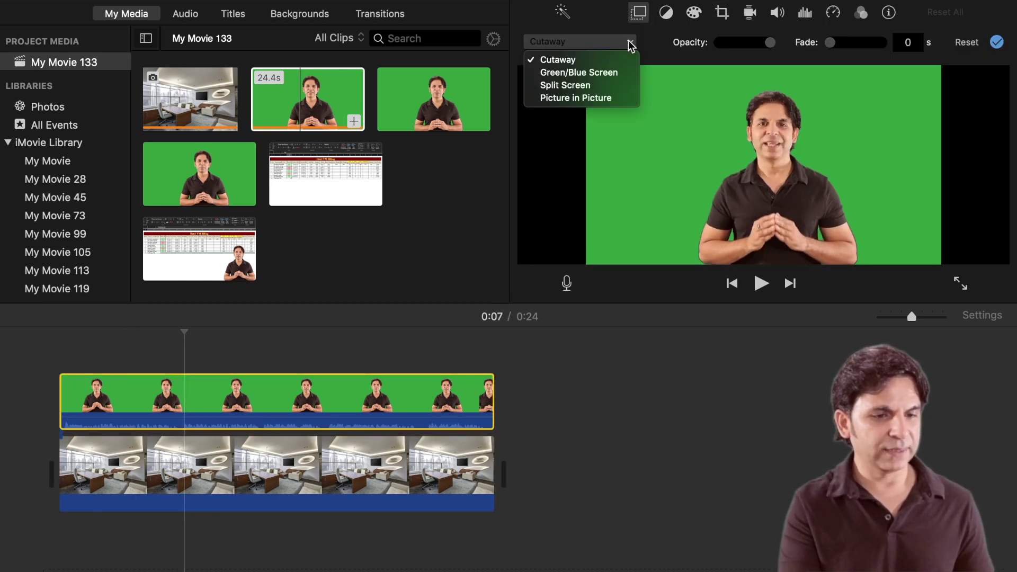
left_click(615, 78)
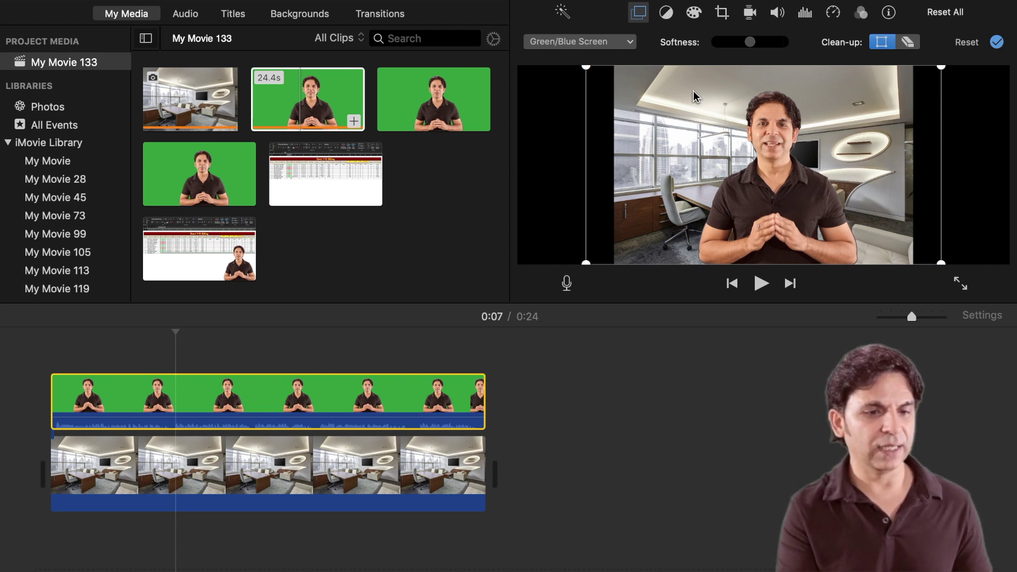
Crop the office photo to fill the frame, aligning the crop area with the photo's lower edge, and apply it
left_click(315, 466)
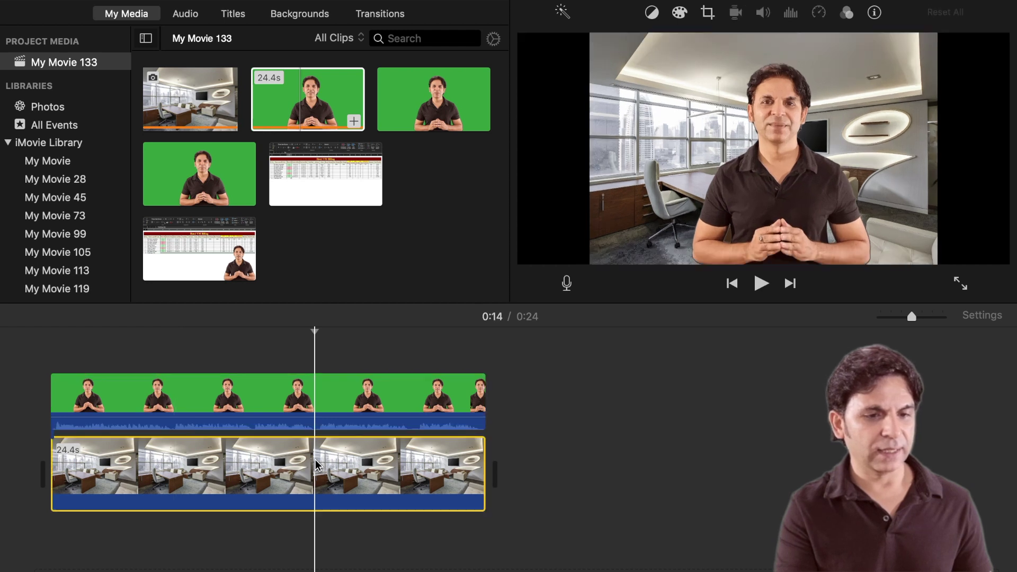
left_click(708, 12)
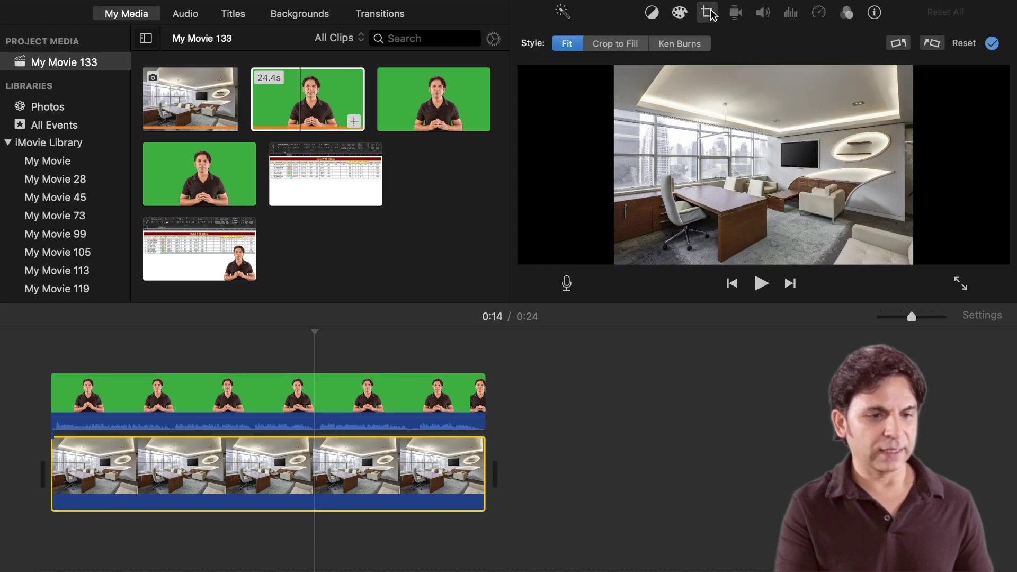
left_click(628, 47)
left_click_drag(777, 151, 777, 169)
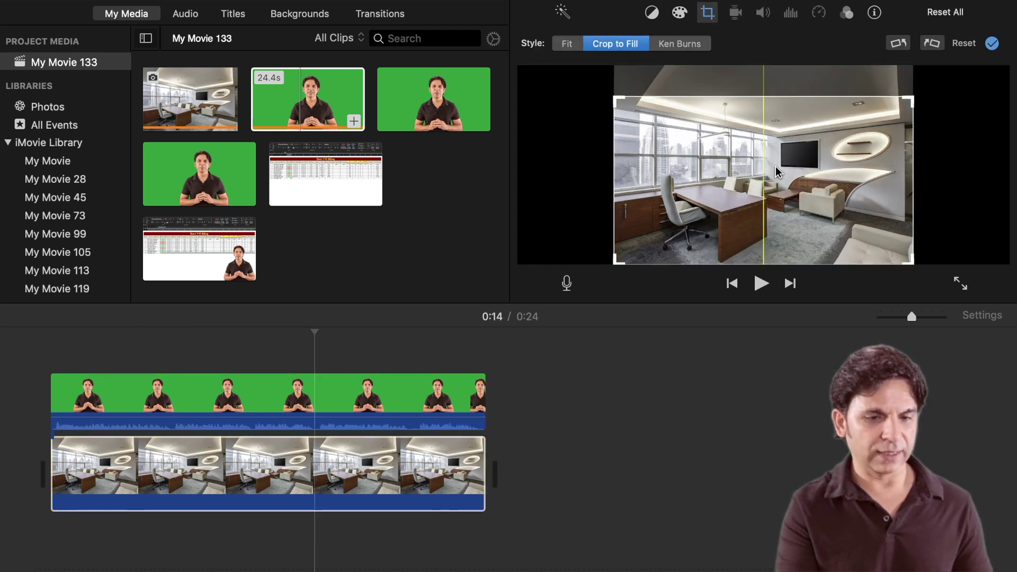
left_click(990, 44)
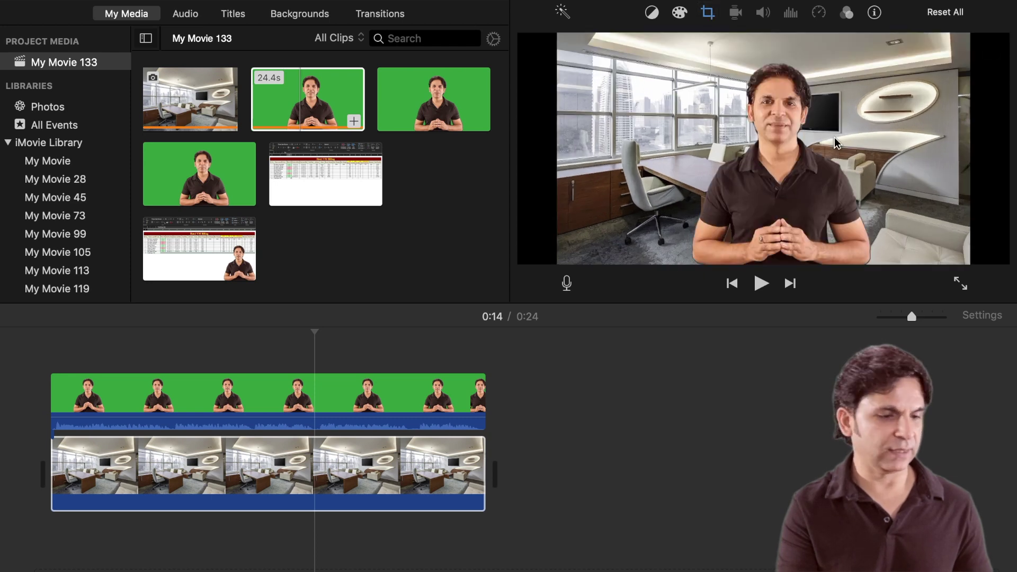
Append the 33.9 s spreadsheet screen recording to the timeline and overlay the 33.9 s green-screen clip above it
left_click(502, 350)
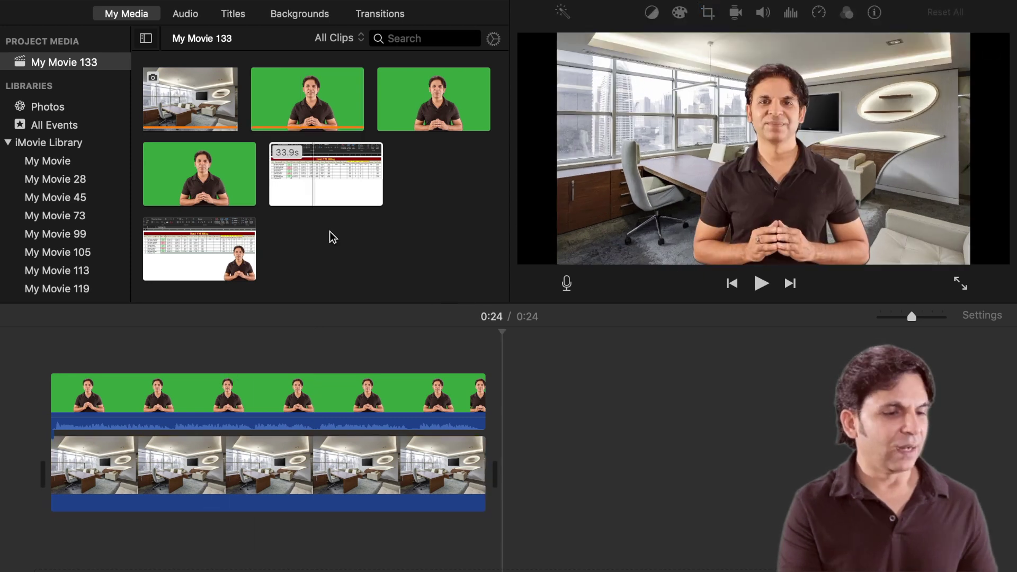
left_click(312, 189)
mouse_move(311, 185)
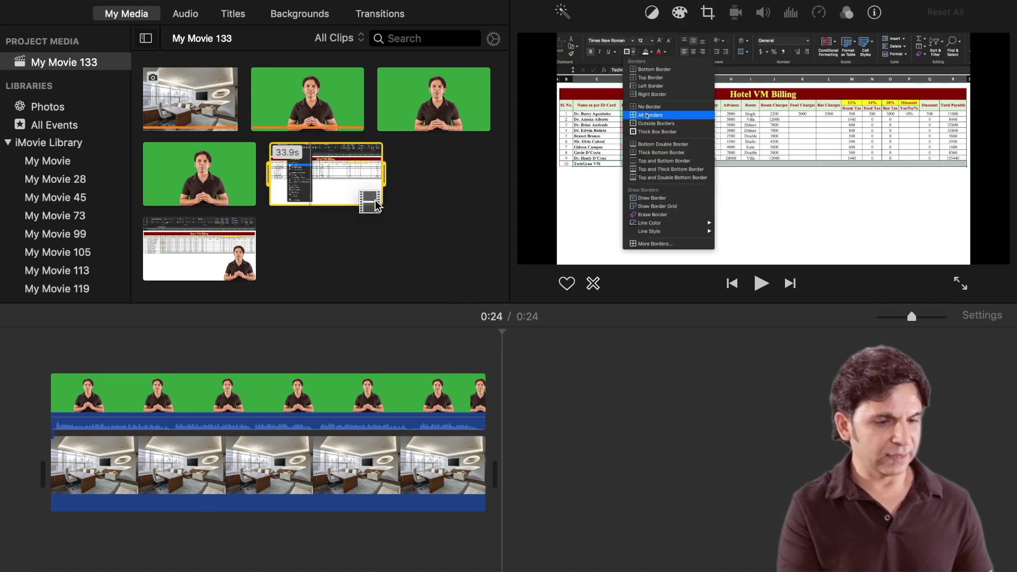
left_click_drag(535, 317, 543, 418)
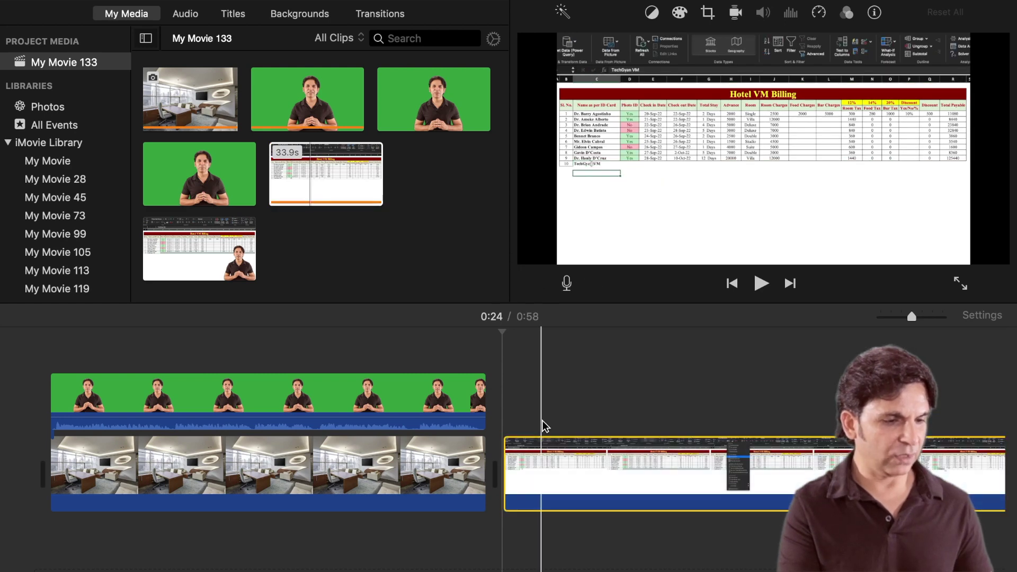
left_click(165, 177)
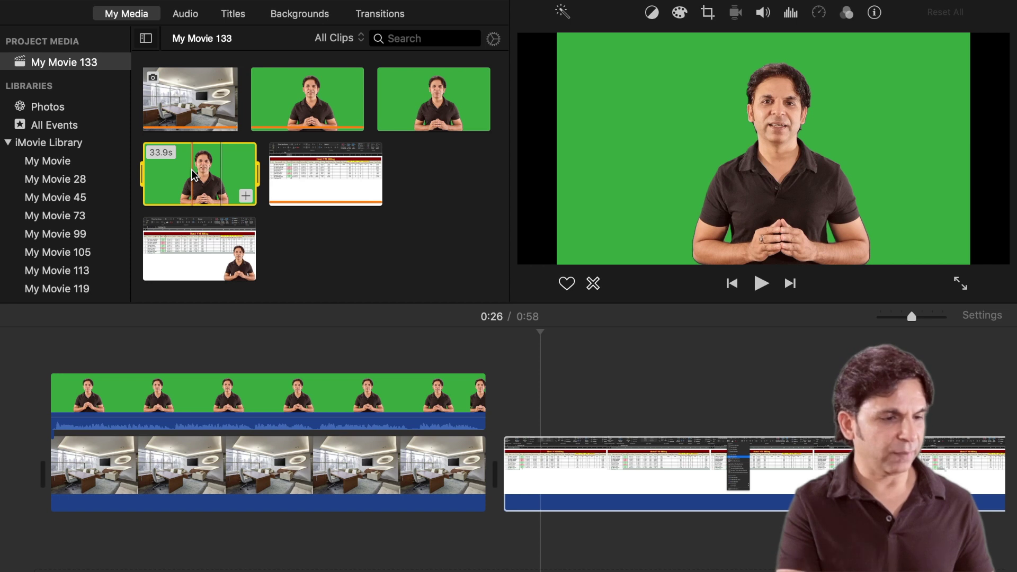
left_click_drag(538, 344, 575, 388)
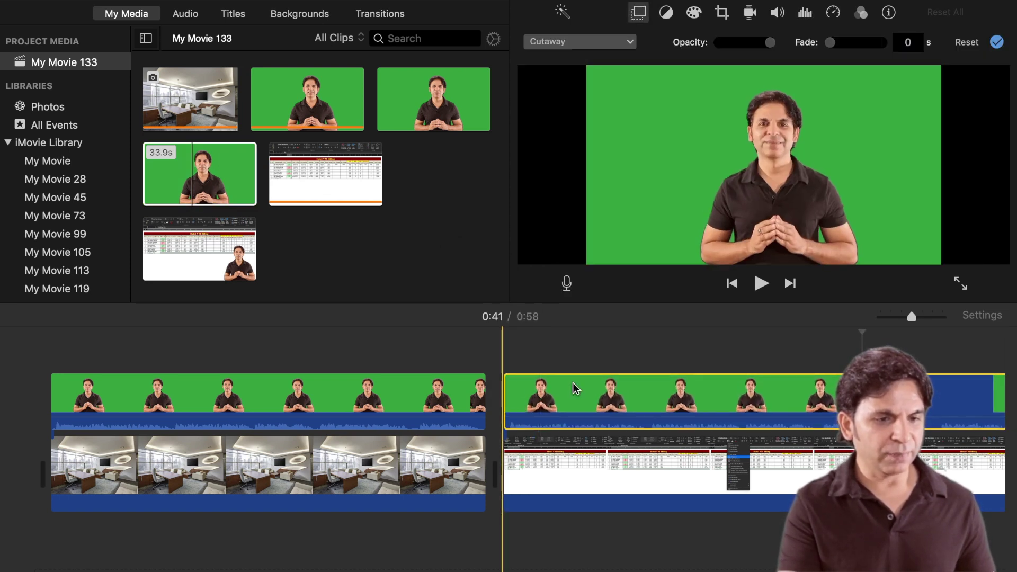
Set the presenter clip above the spreadsheet recording to Green/Blue Screen overlay and preview the composite further along
left_click(572, 388)
left_click(634, 43)
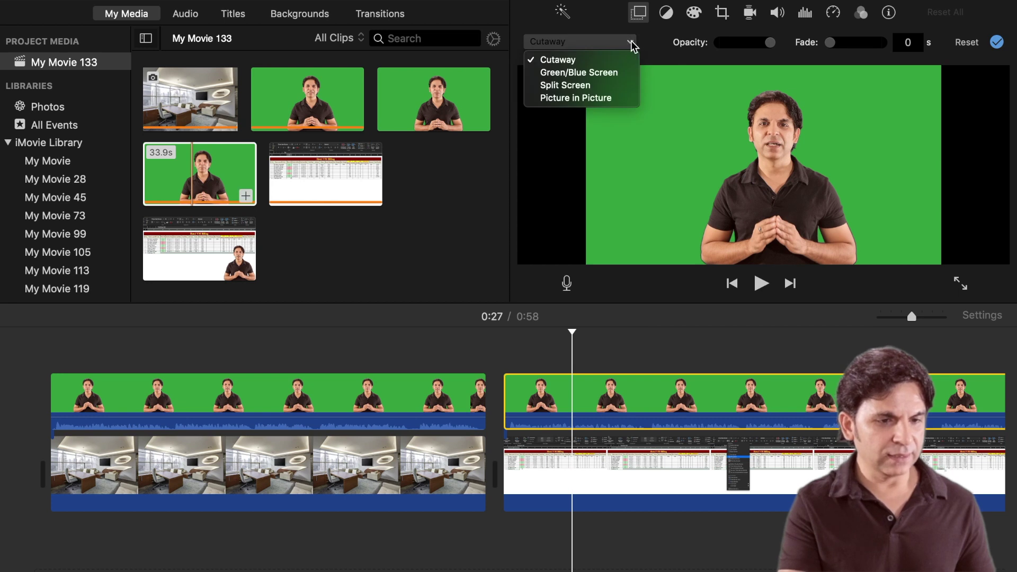
left_click(622, 71)
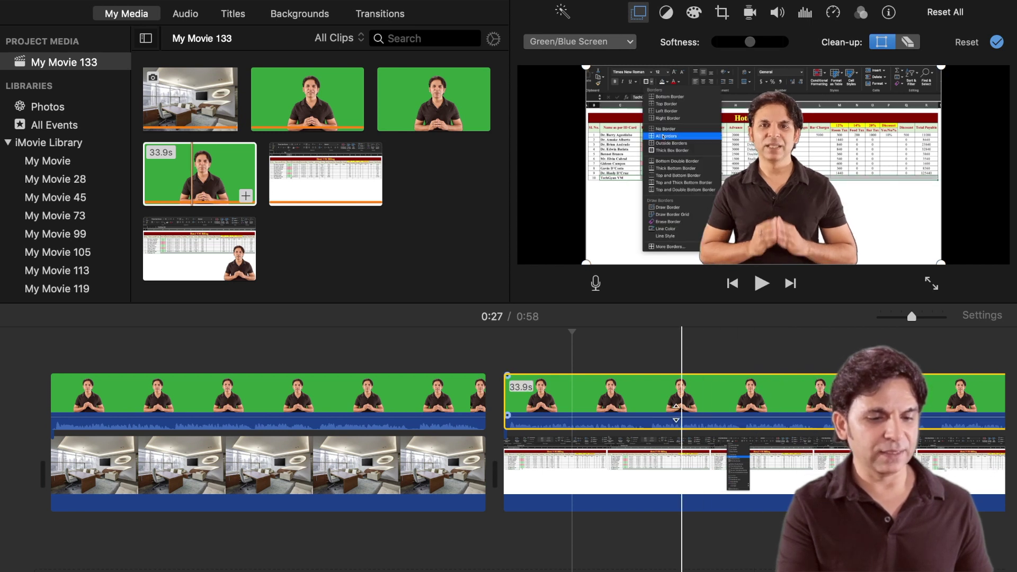
left_click(667, 409)
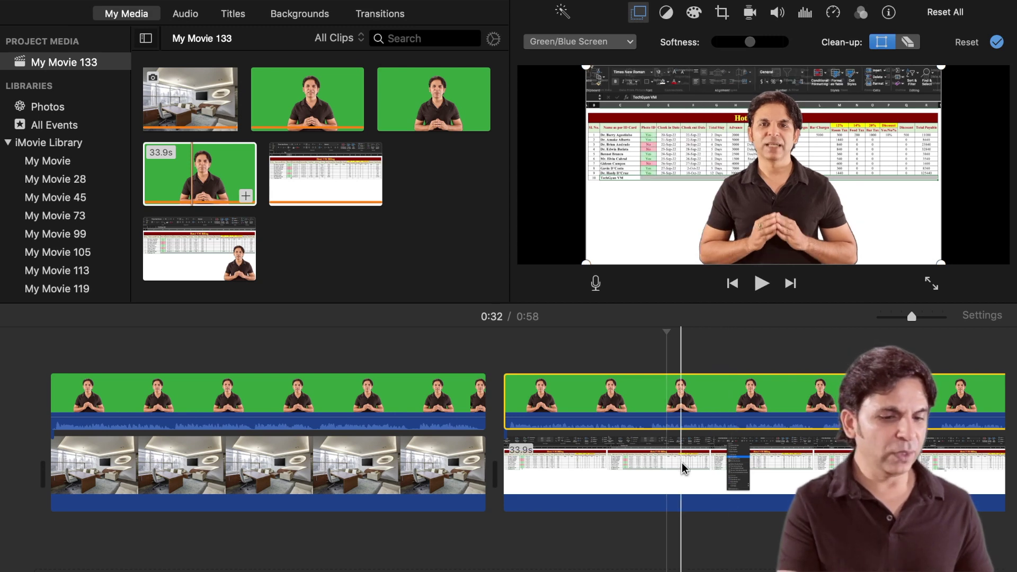
Delete the office photo and the spreadsheet recording with their overlaid clips, clearing the timeline
left_click(437, 471)
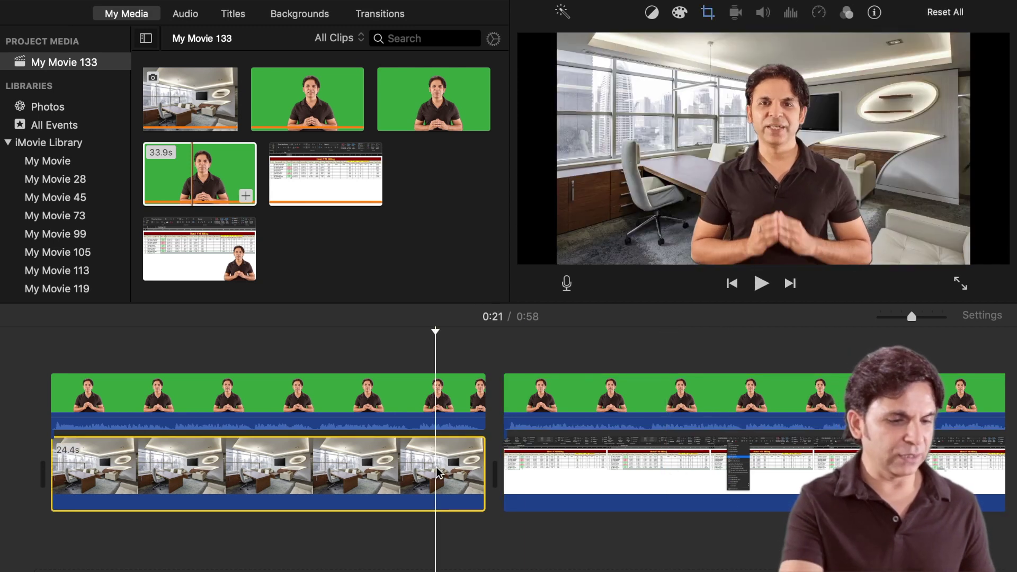
key("Delete")
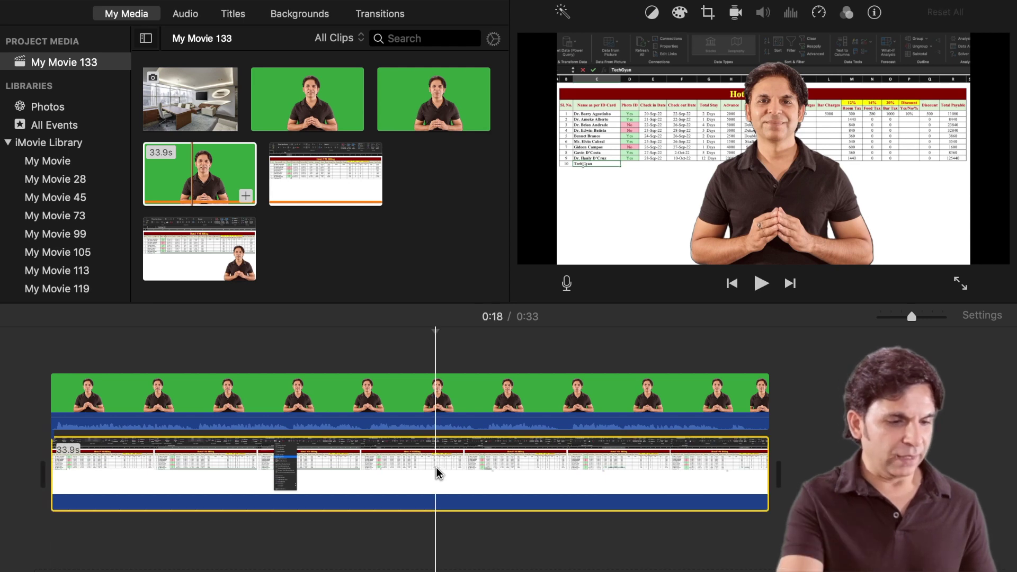
key("Delete")
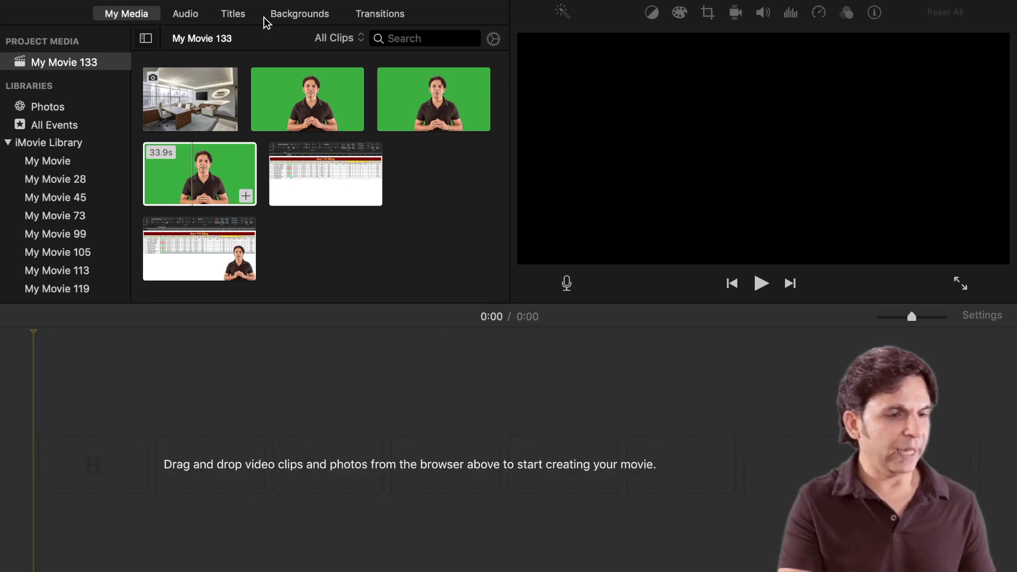
Add the solid Green background from the maps and backgrounds collection to the empty timeline
left_click(298, 14)
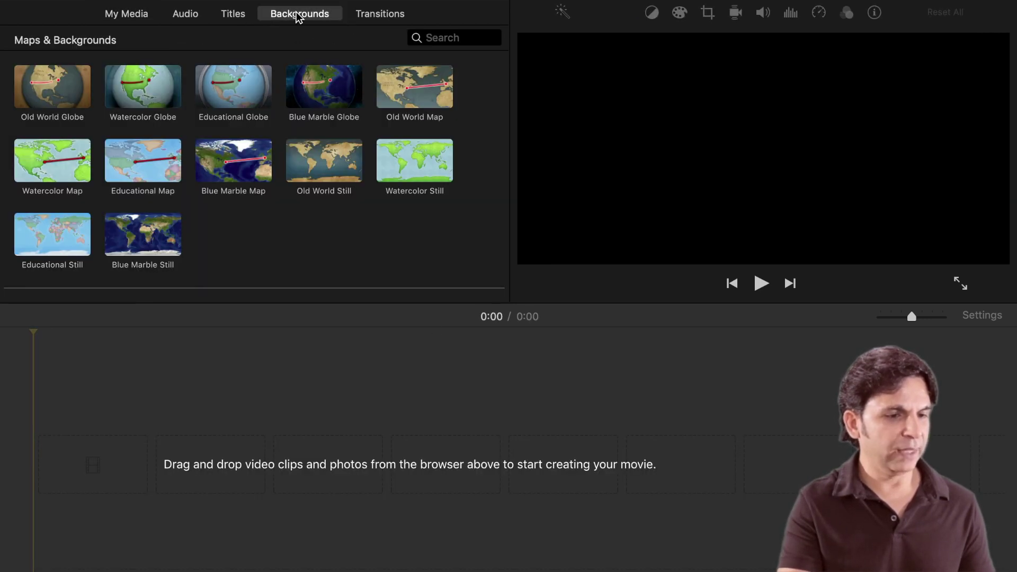
left_click(395, 87)
key("Left")
key("Left")
key("Left")
key("End")
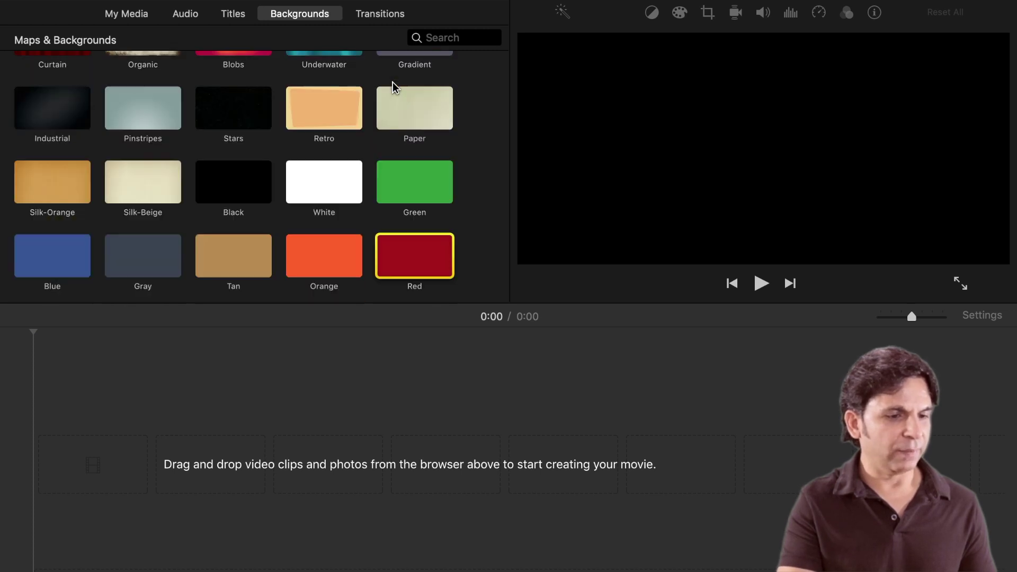
left_click(411, 144)
left_click(415, 182)
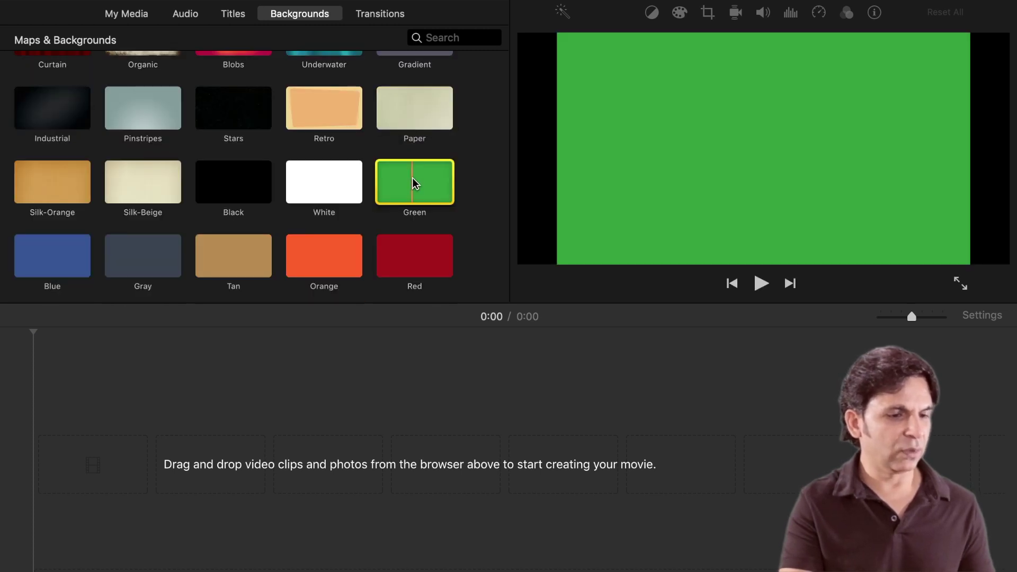
key("e")
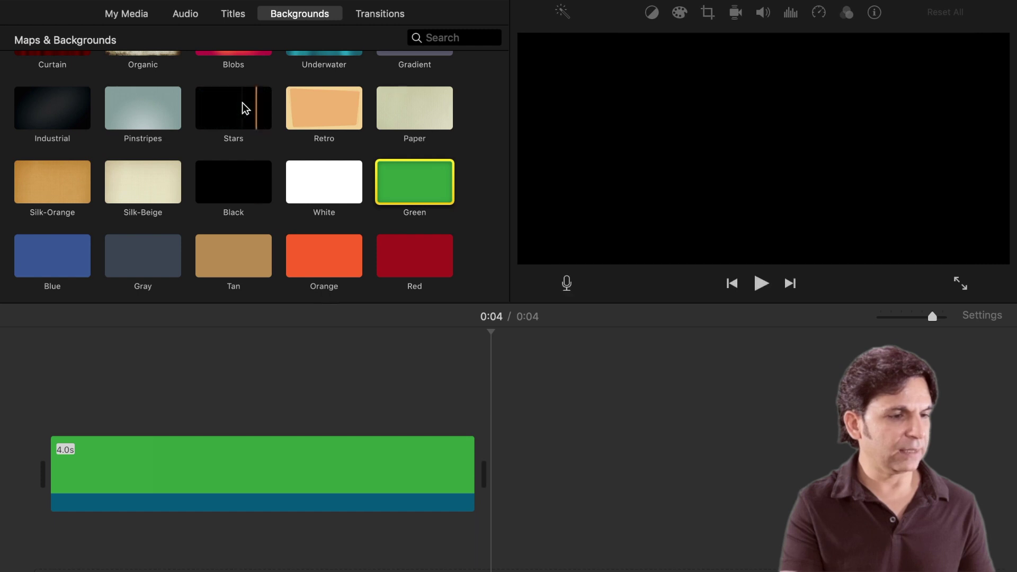
Overlay the 33.9 s green-screen presenter clip above the green background and extend the background to the clip's full length
left_click(136, 16)
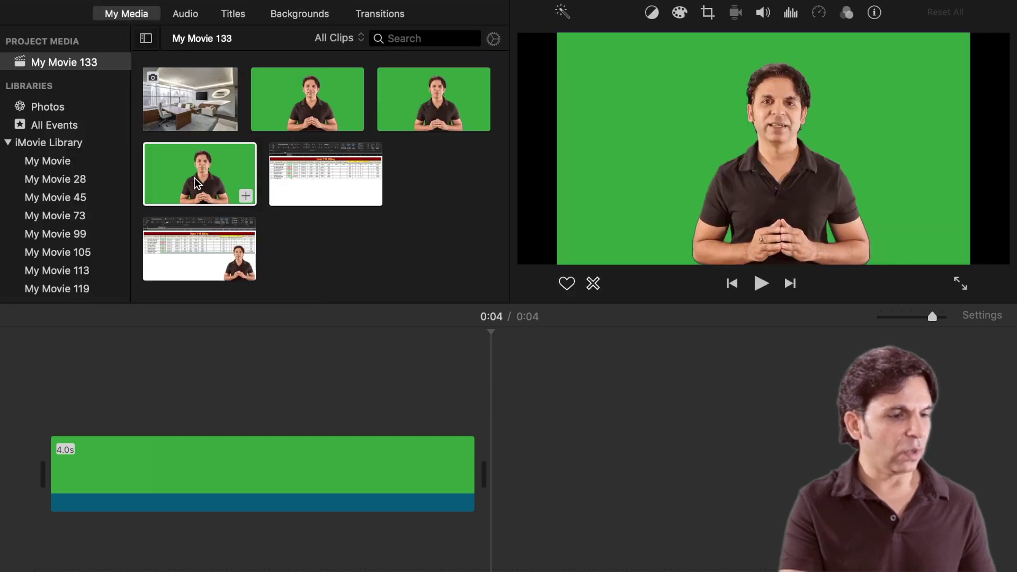
left_click(197, 182)
left_click_drag(197, 182, 33, 356)
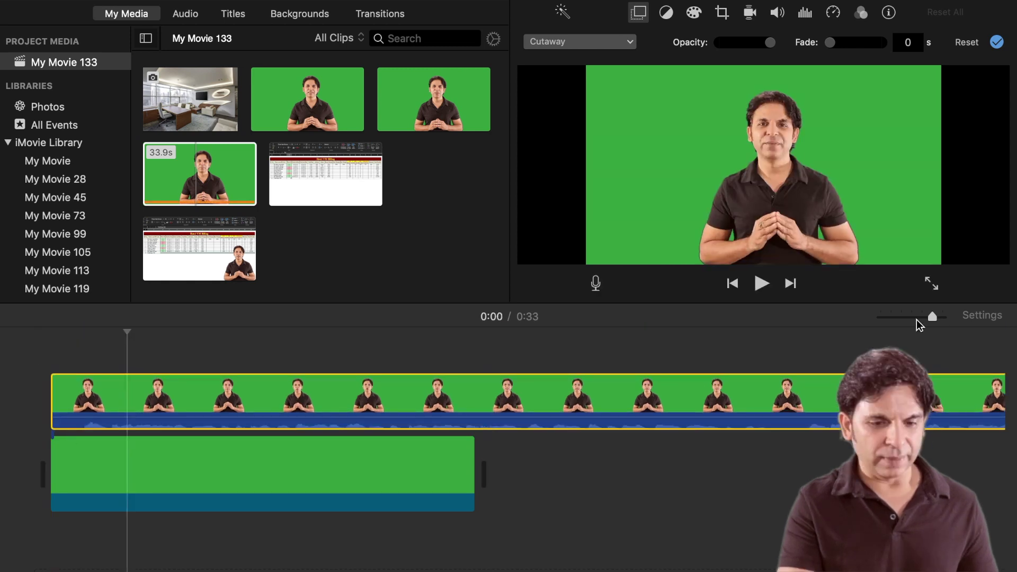
left_click_drag(916, 320, 903, 316)
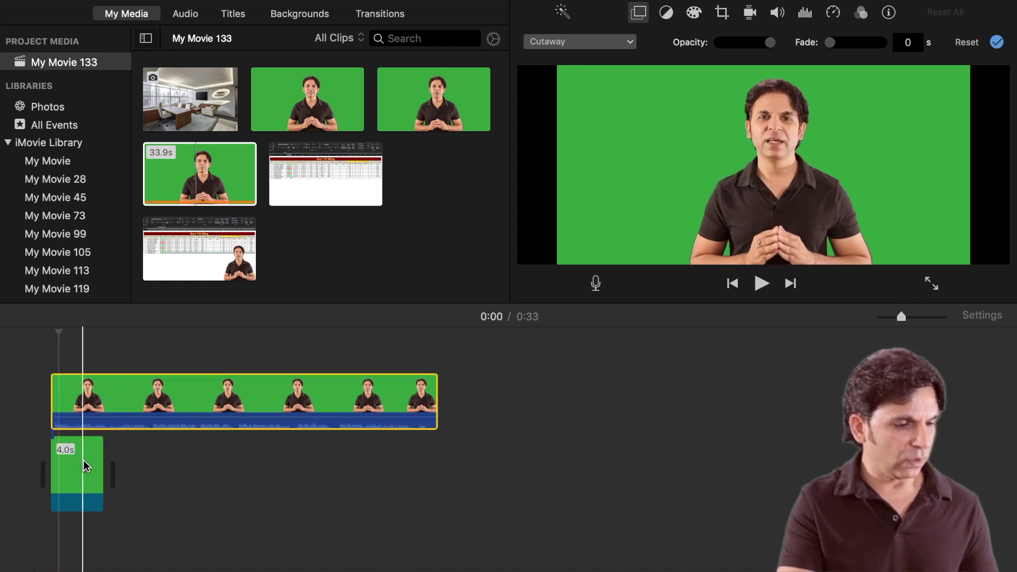
left_click_drag(102, 463, 416, 465)
left_click(313, 465)
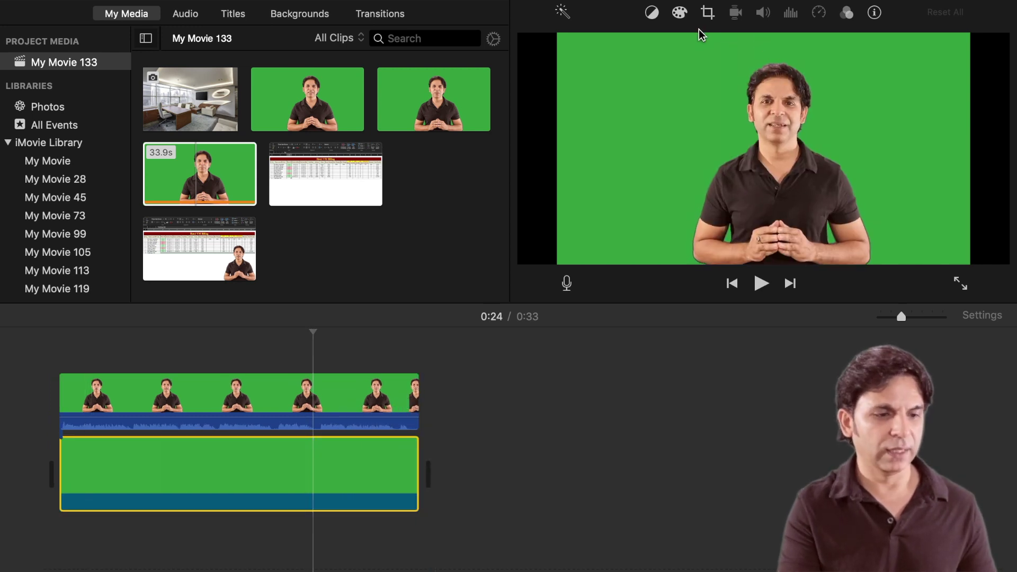
Set the presenter clip to Picture in Picture, enlarge it in the lower-right corner of the video frame, and apply it
left_click(309, 400)
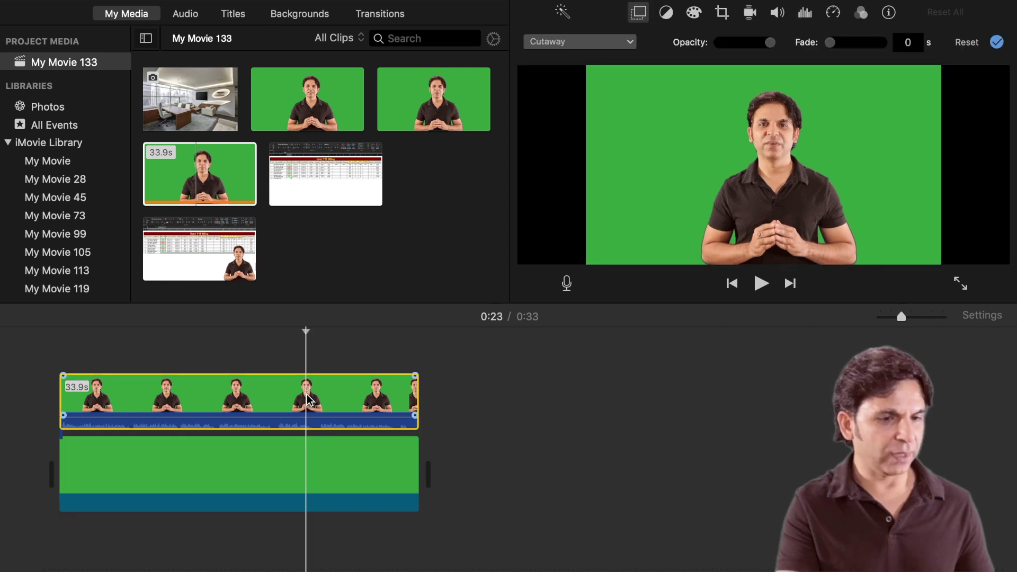
left_click(630, 42)
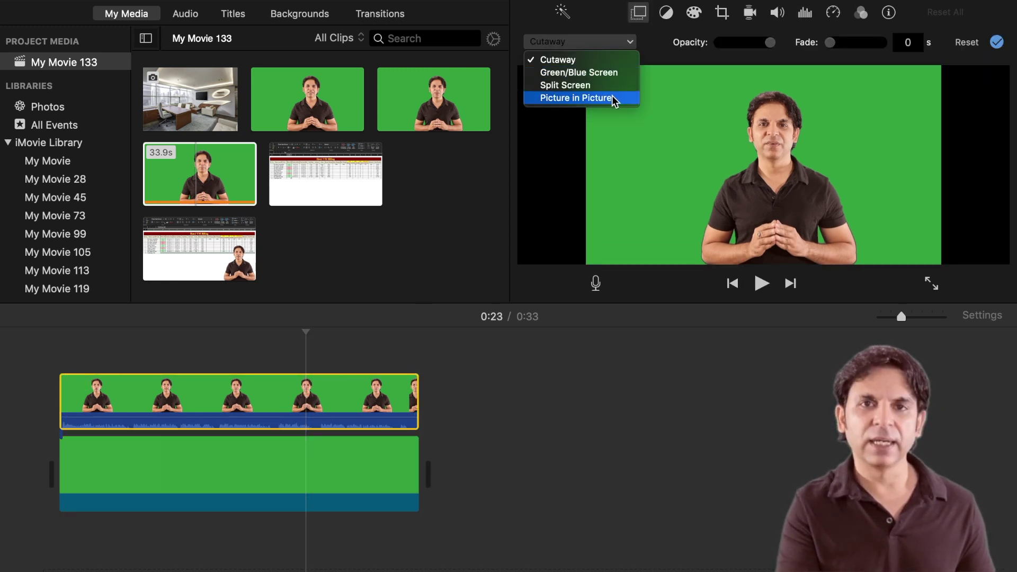
left_click(577, 97)
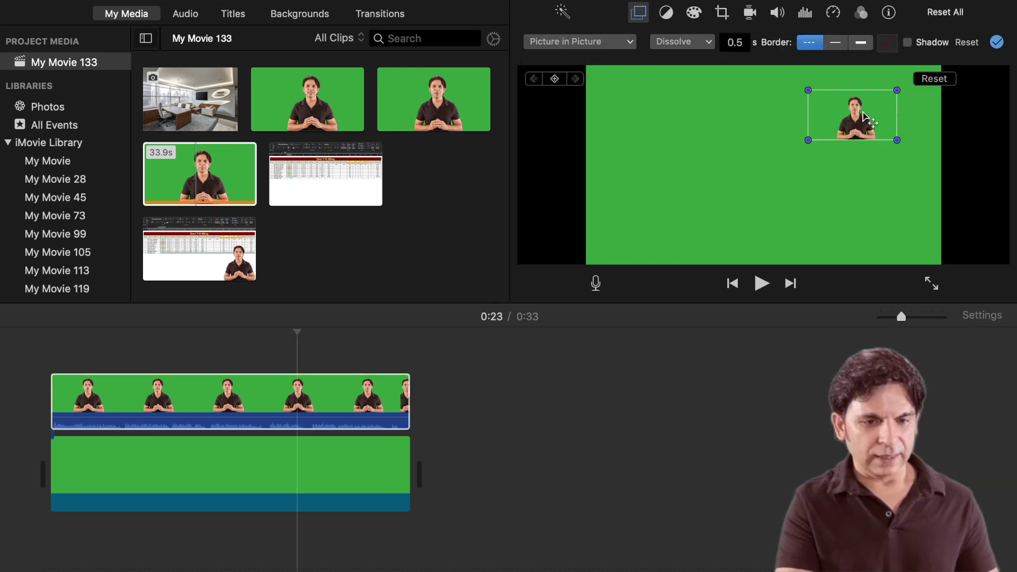
left_click_drag(868, 121, 927, 241)
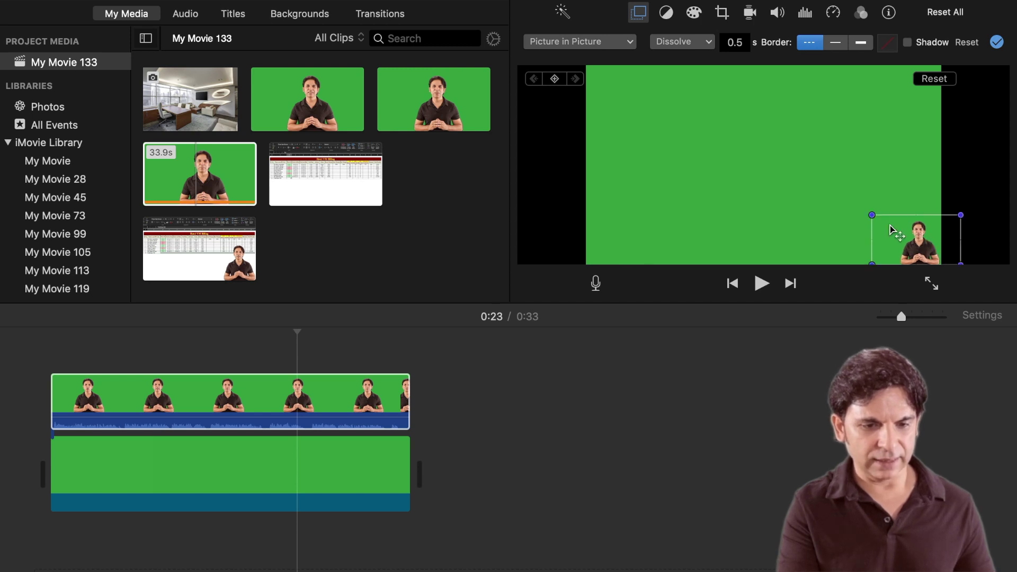
left_click_drag(861, 211, 765, 165)
left_click_drag(853, 225, 884, 207)
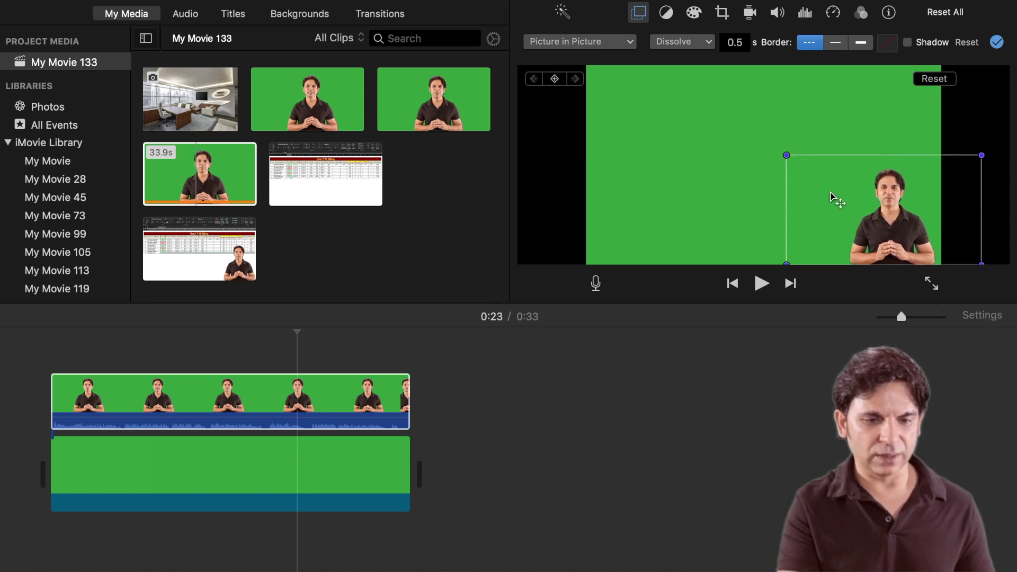
left_click(996, 43)
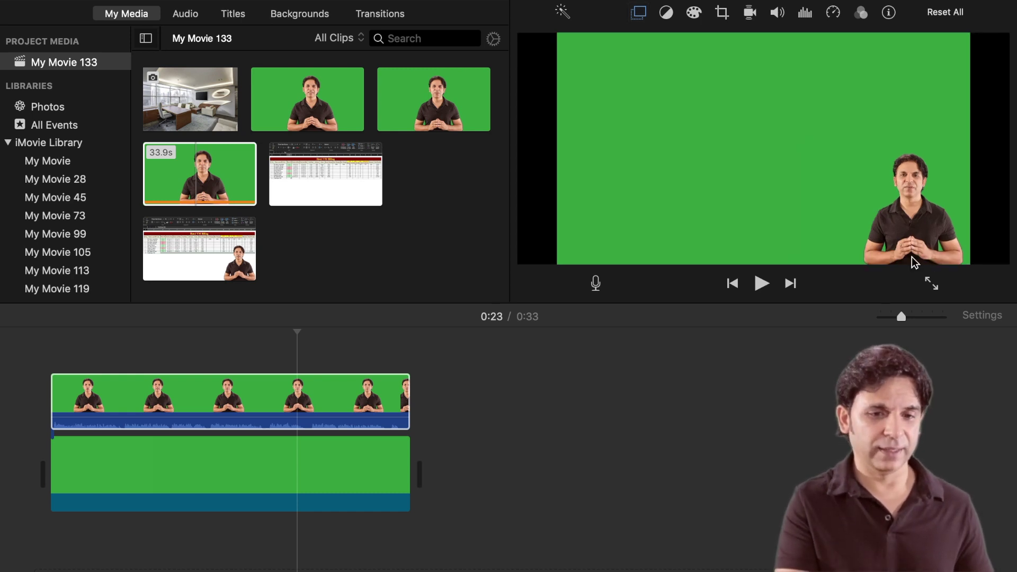
Export the movie as a file with description PIP and High quality, saving it to the Desktop as PIP
left_click(984, 4)
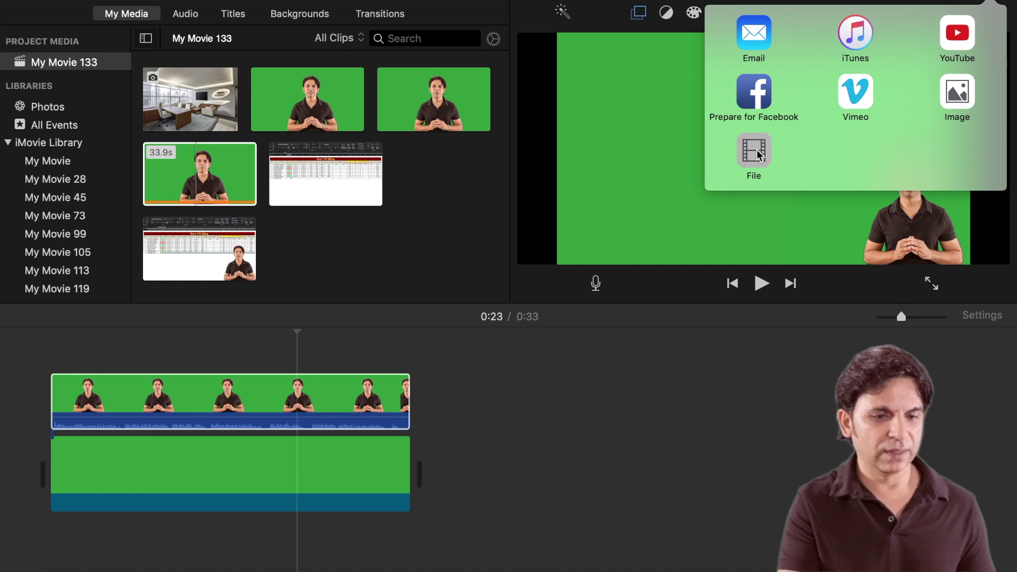
left_click(754, 152)
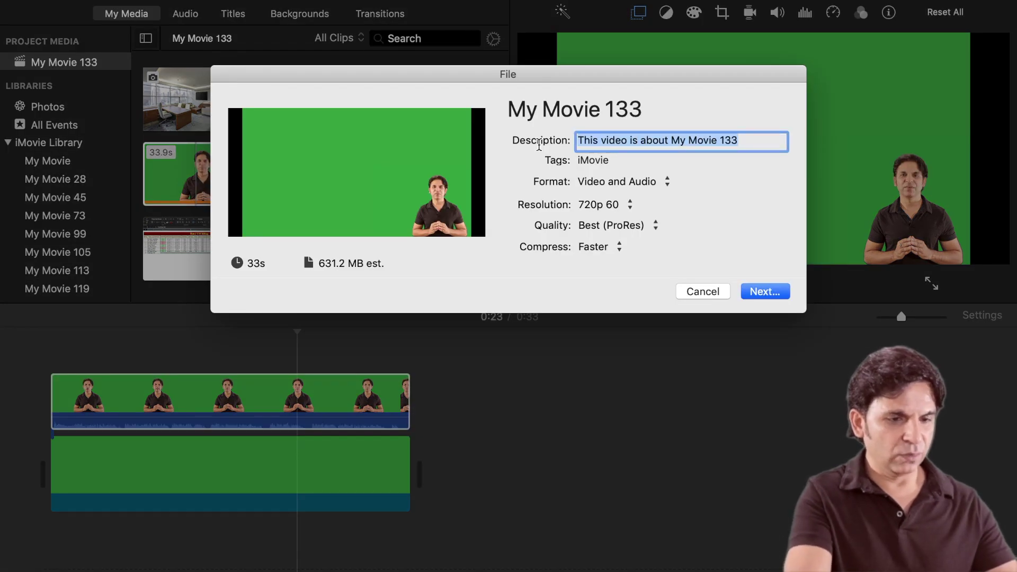
type("PIP")
left_click(655, 227)
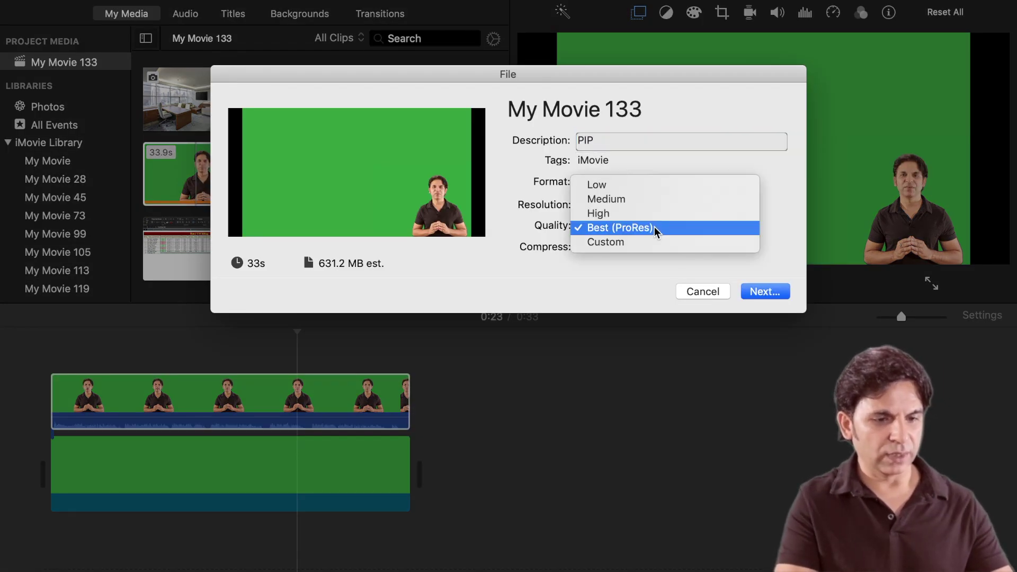
left_click(652, 214)
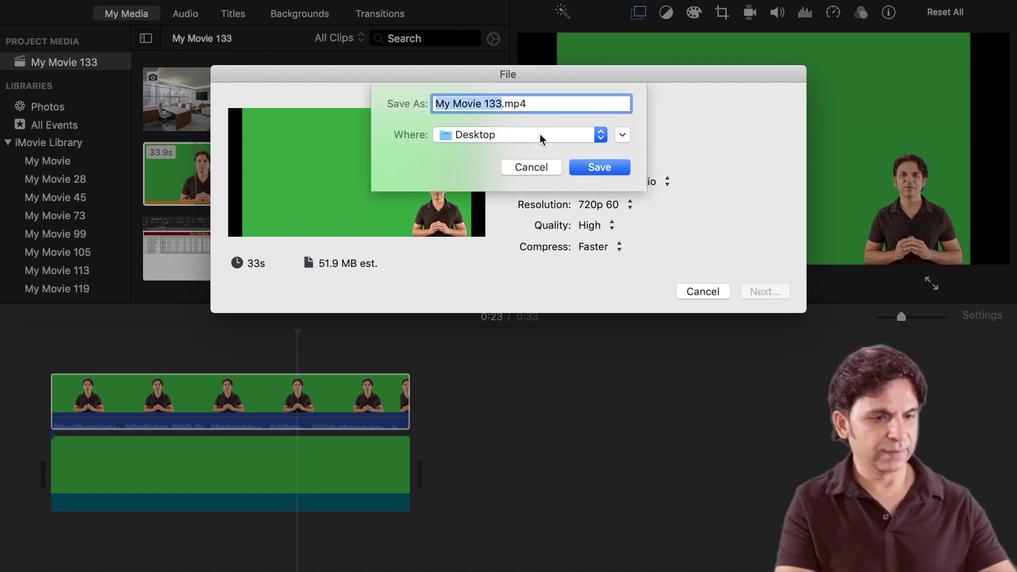
type("PIP")
left_click(606, 168)
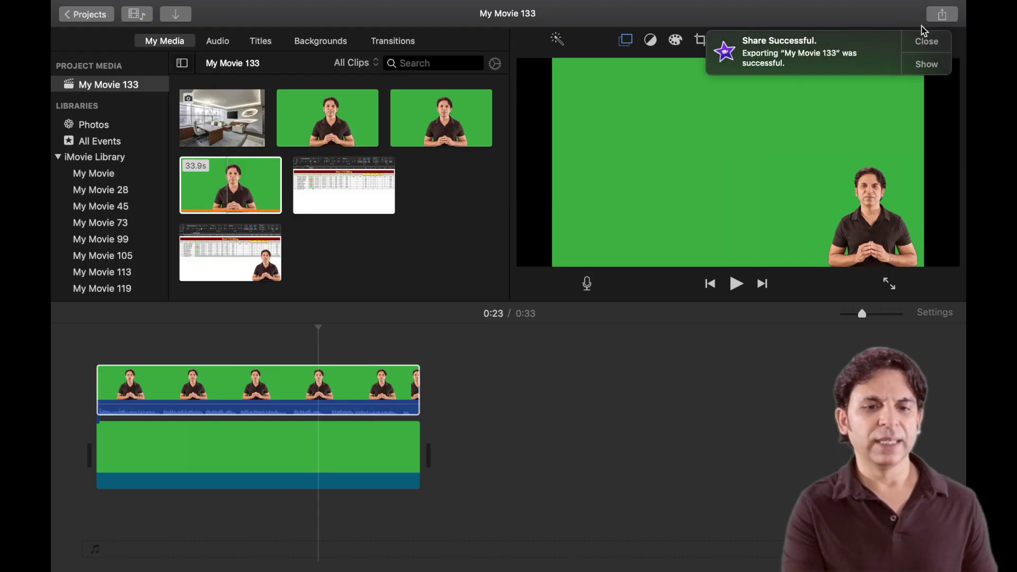
Import the exported PIP video into the project media and delete the green background with its overlaid clip from the timeline
left_click(939, 42)
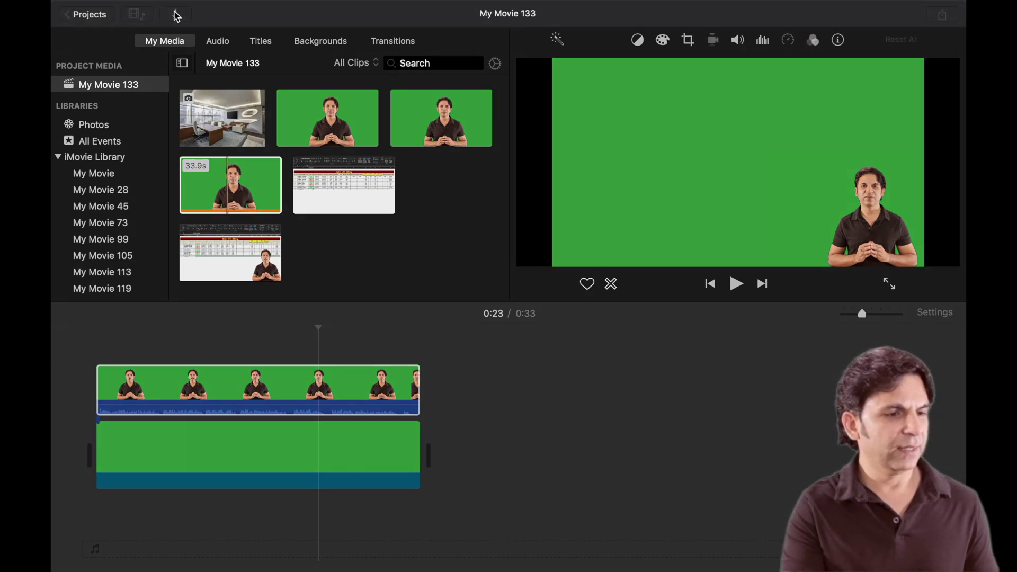
left_click(350, 252)
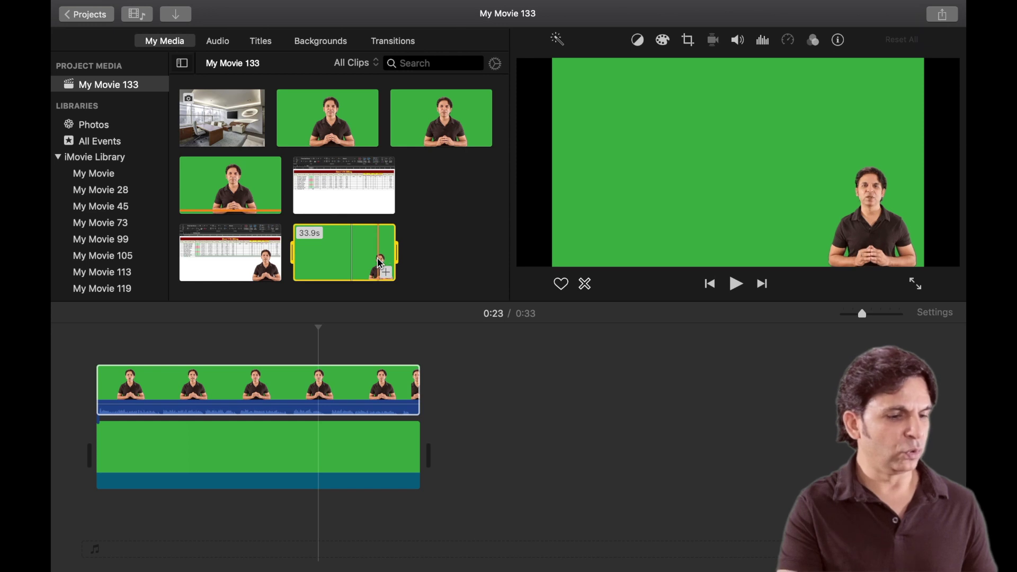
left_click(291, 437)
key("Delete")
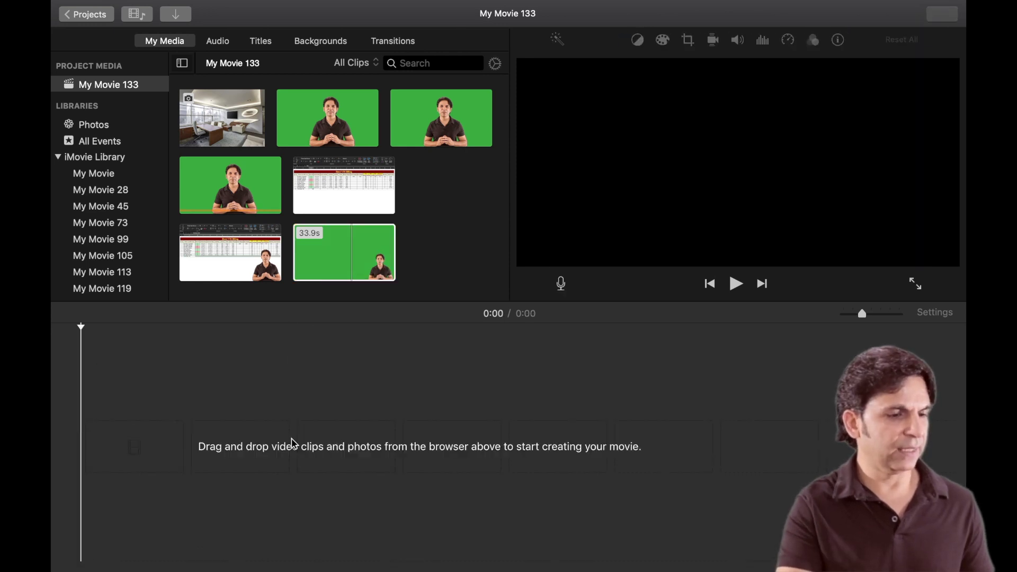
Add the office photo to the timeline and overlay the 24.4 s green-screen presenter clip above its start
left_click(230, 123)
left_click_drag(227, 128, 141, 427)
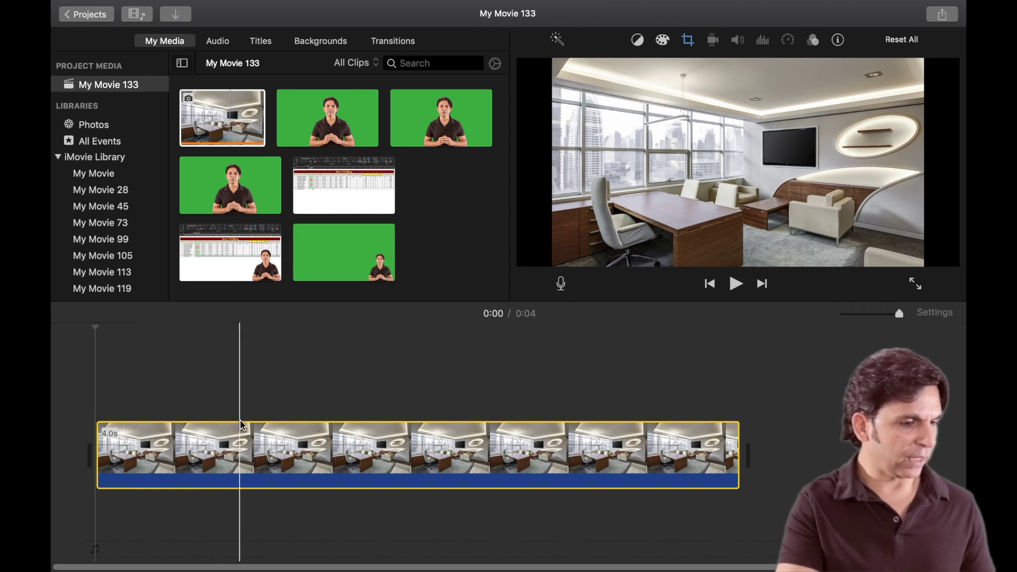
left_click_drag(334, 108, 102, 361)
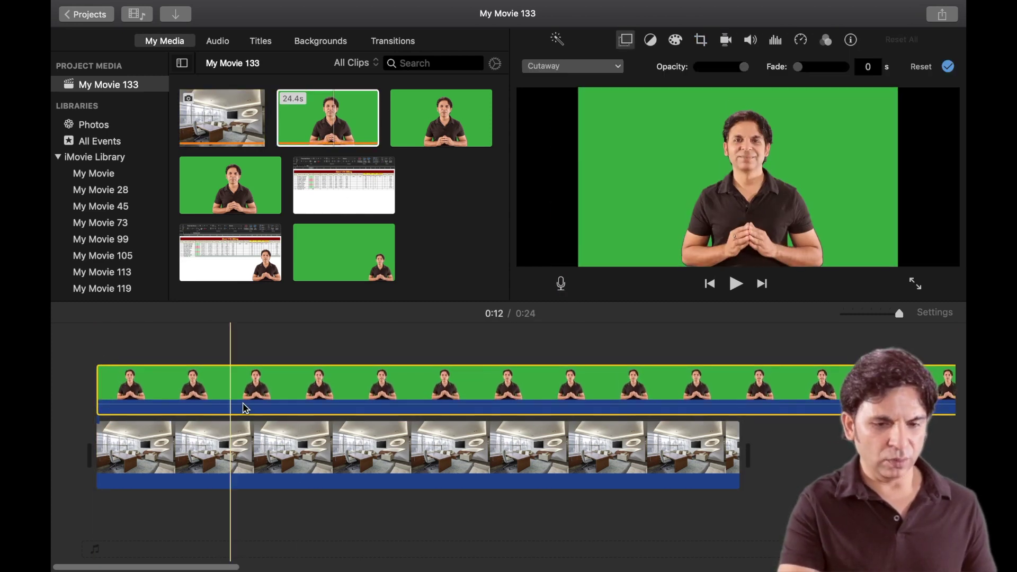
Extend the office photo to the presenter clip's 24.4 s length and set that clip to Green/Blue Screen overlay
left_click_drag(898, 313, 871, 313)
left_click(622, 66)
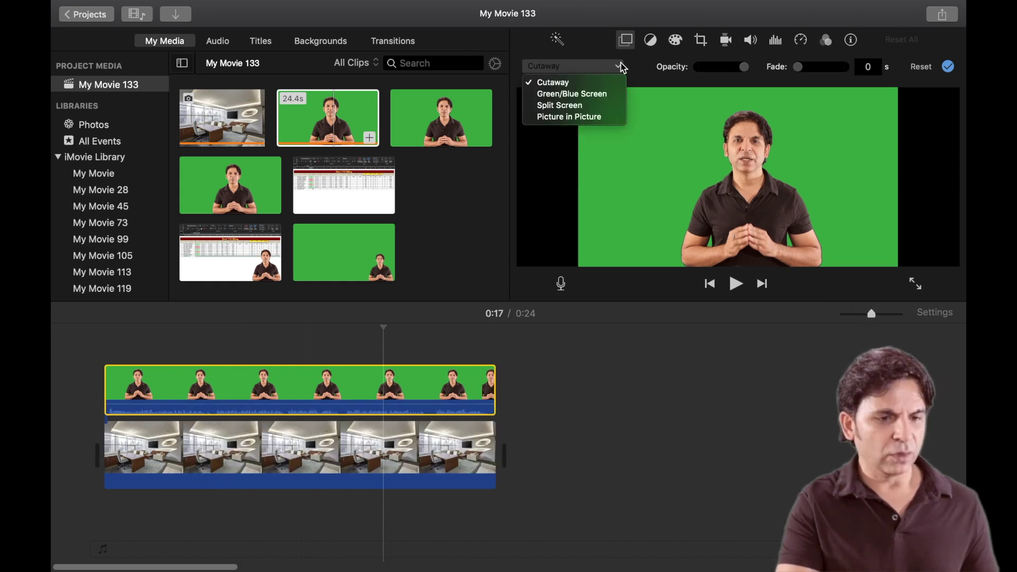
left_click(613, 94)
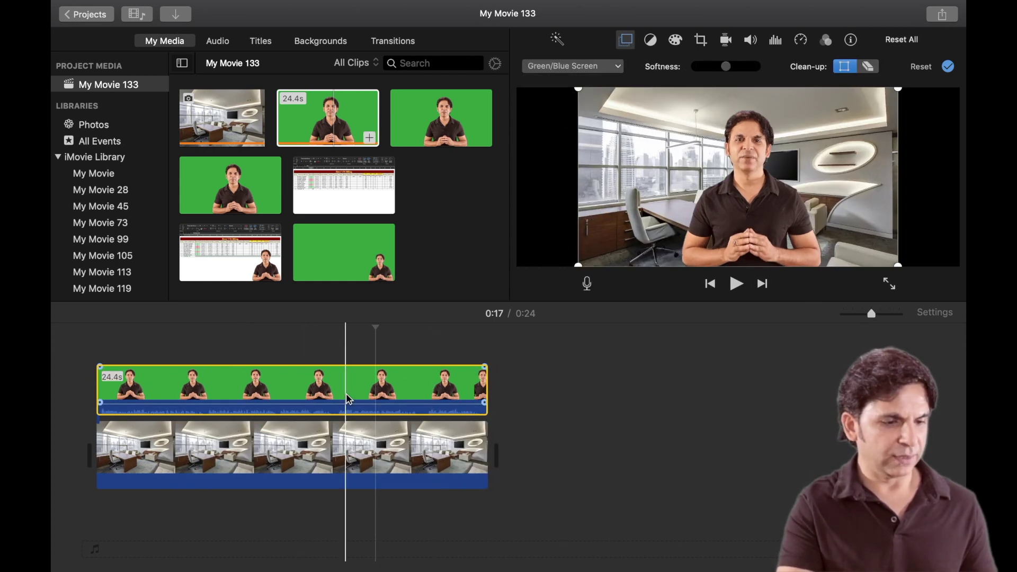
Set the office photo to Crop to Fill, move the crop area down to the photo's lower edge, and apply it
left_click(437, 448)
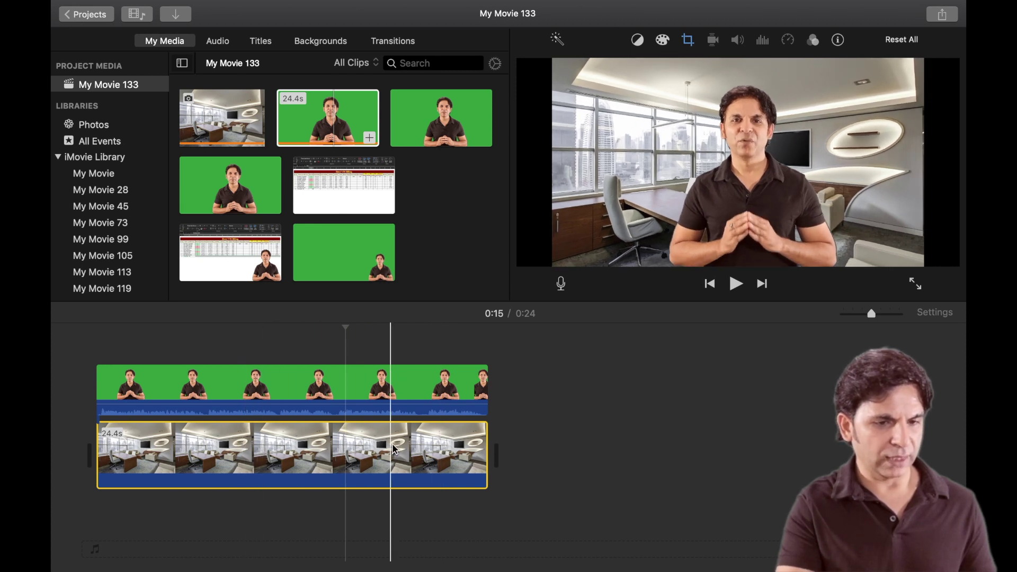
left_click(437, 450)
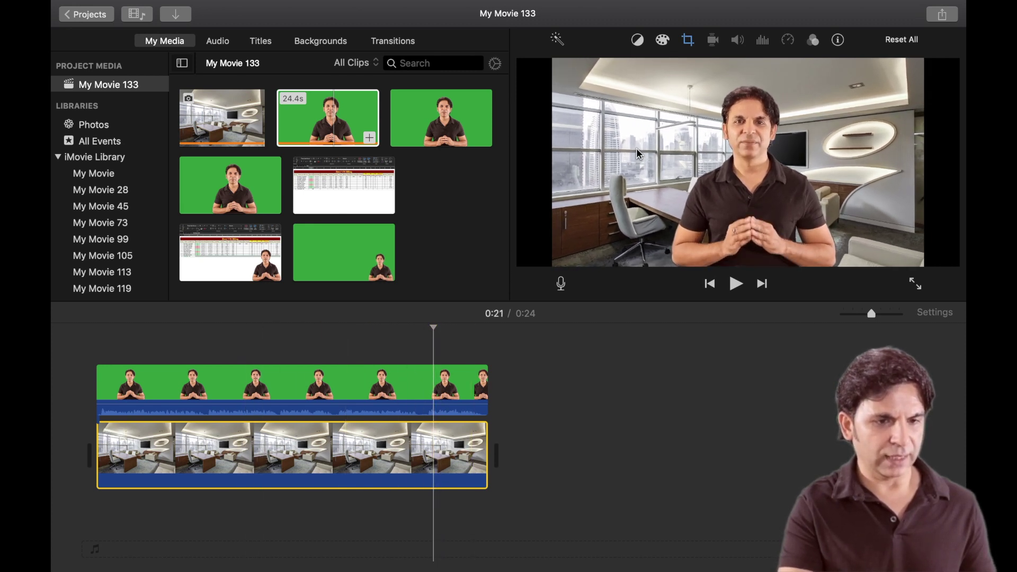
left_click(687, 42)
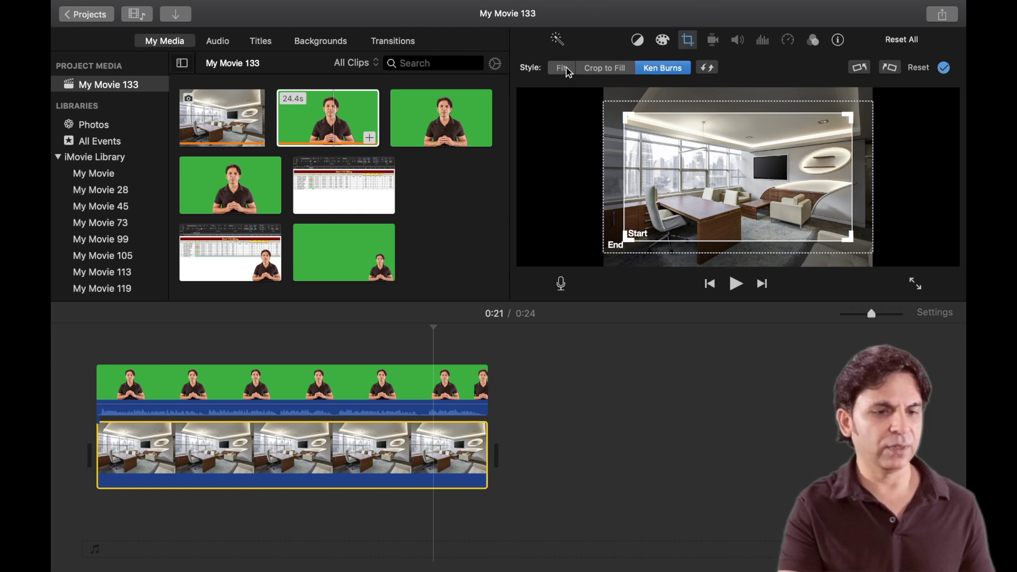
left_click(604, 69)
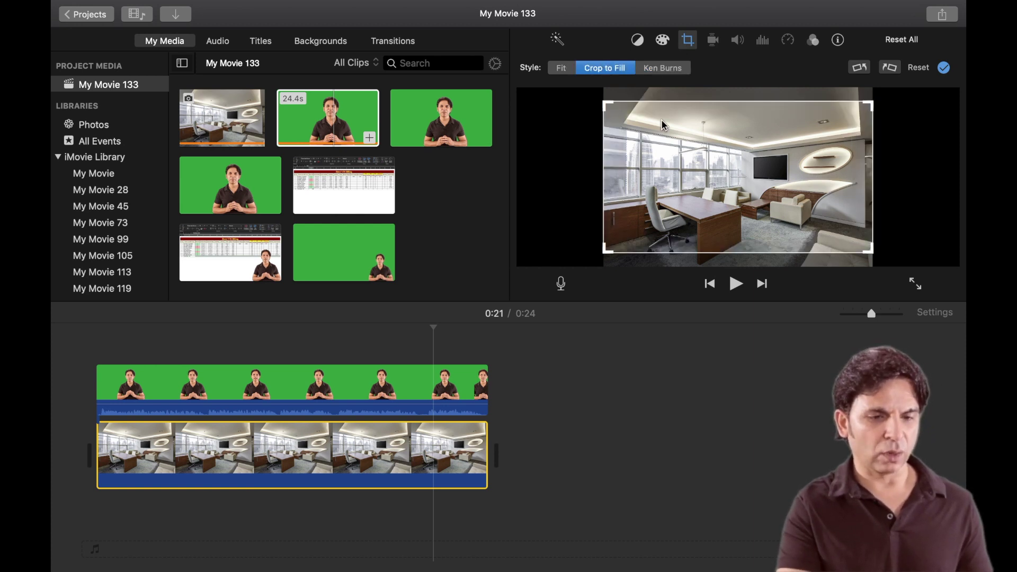
left_click_drag(662, 125, 663, 140)
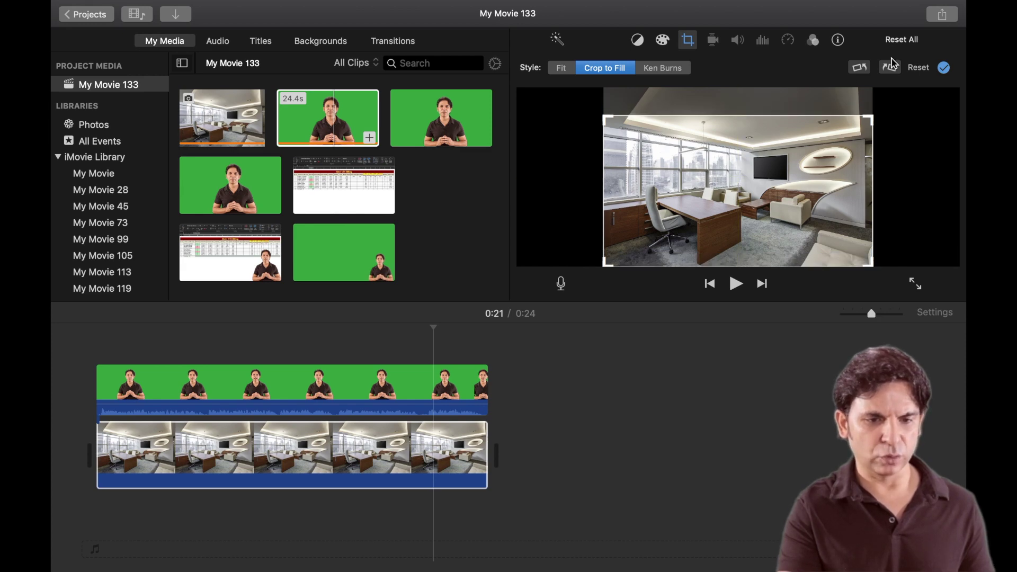
left_click(945, 67)
Append the spreadsheet screen recording after the office photo and overlay the imported picture-in-picture green-screen clip above it
left_click(313, 185)
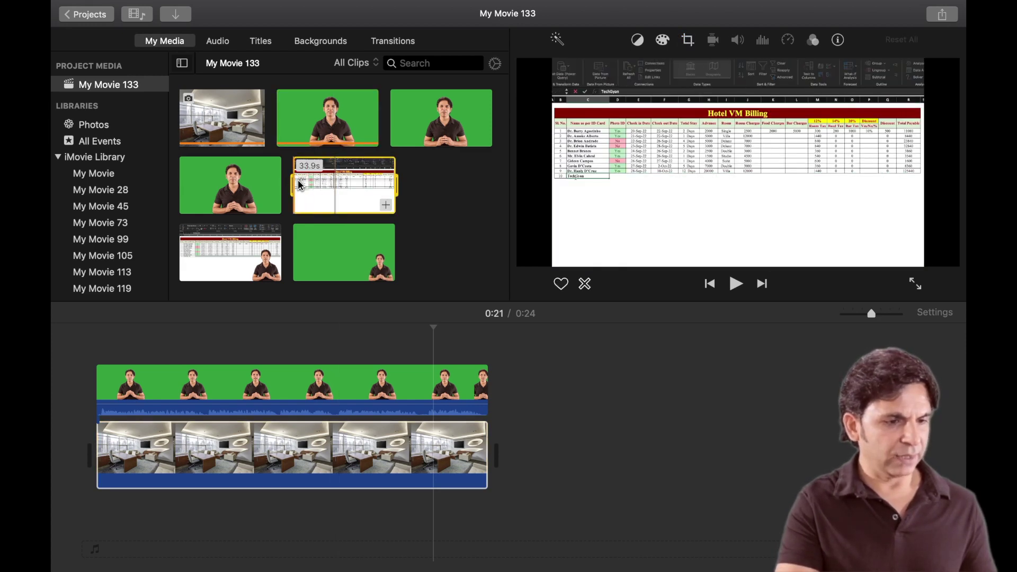
left_click_drag(348, 193, 541, 445)
left_click(349, 249)
left_click_drag(350, 249, 501, 361)
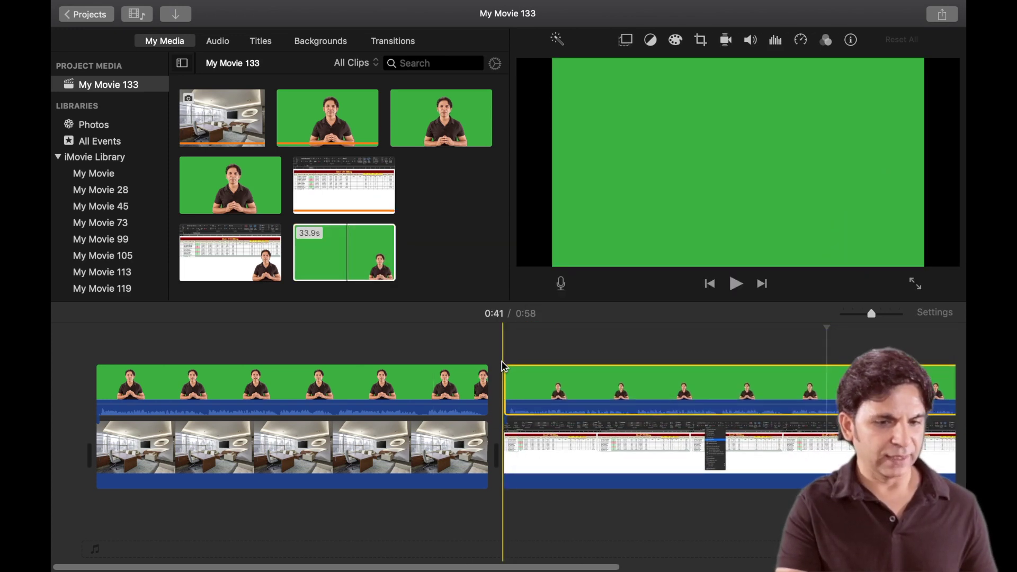
Set the small-presenter clip above the spreadsheet recording to Green/Blue Screen overlay
left_click(624, 40)
left_click(618, 67)
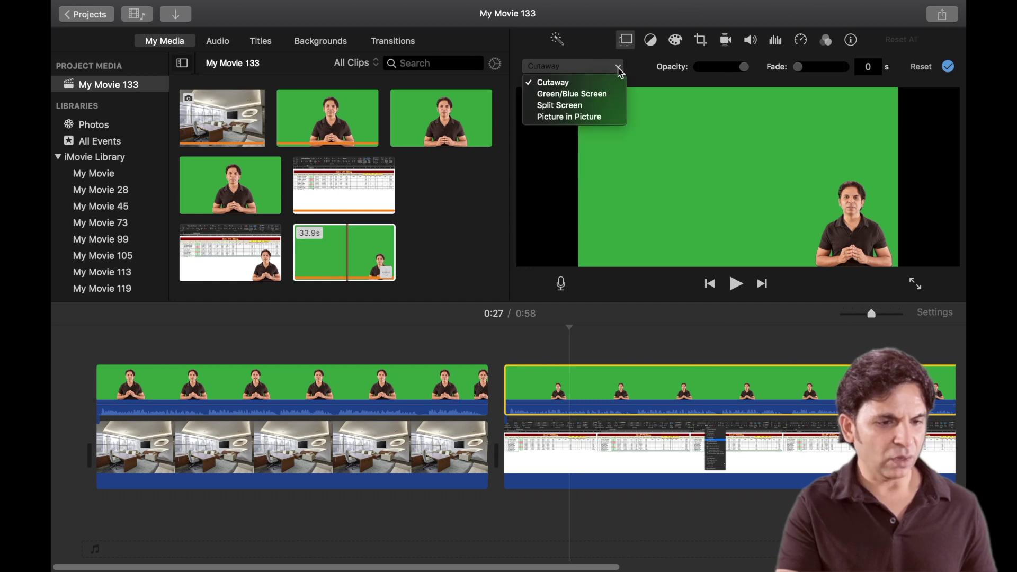
left_click(613, 94)
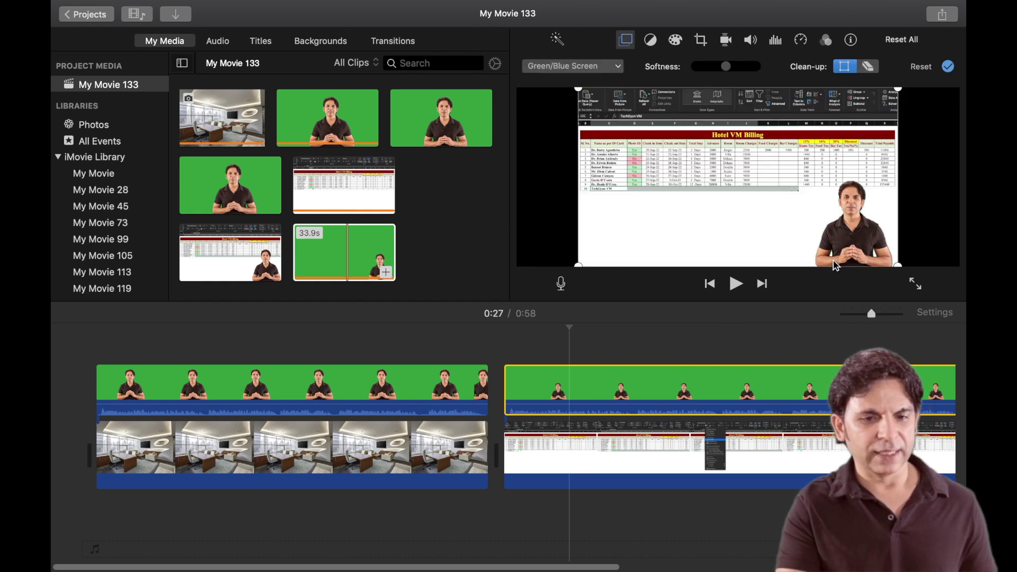
Raise both lower corners of the small-presenter clip's green-screen crop to just below the presenter's hands and apply the Green/Blue Screen overlay
left_click(948, 68)
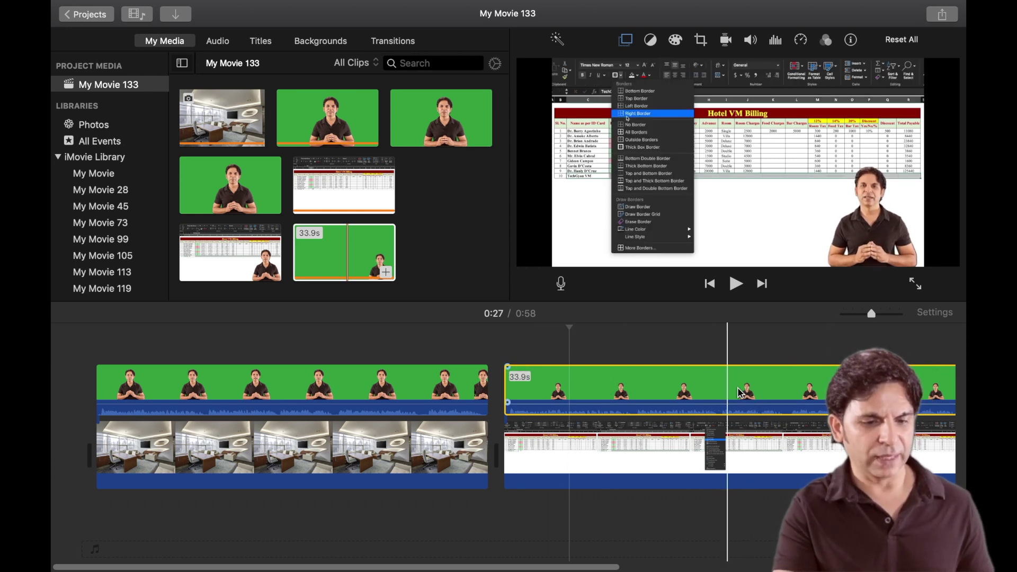
left_click(673, 392)
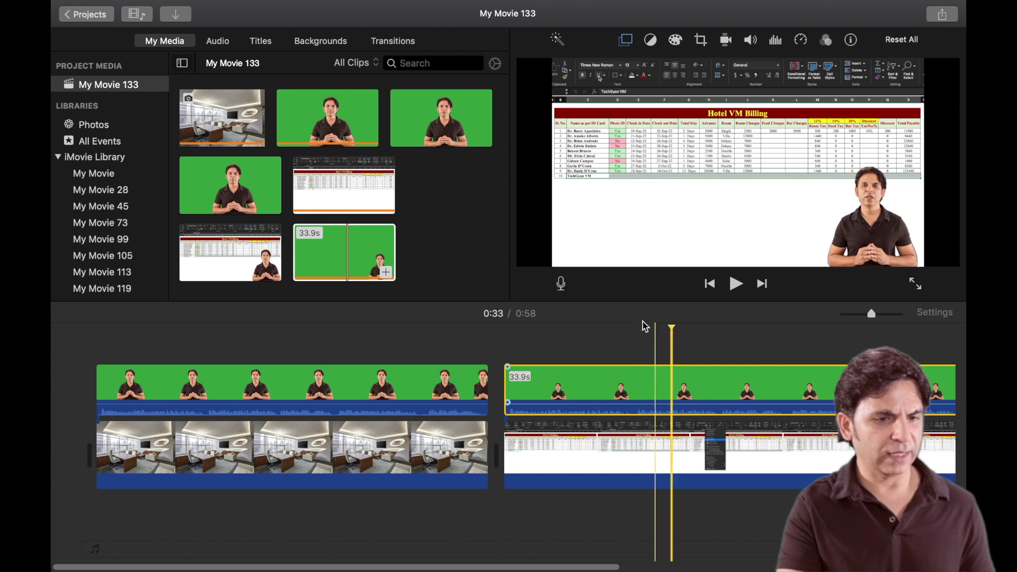
left_click(625, 42)
left_click(625, 43)
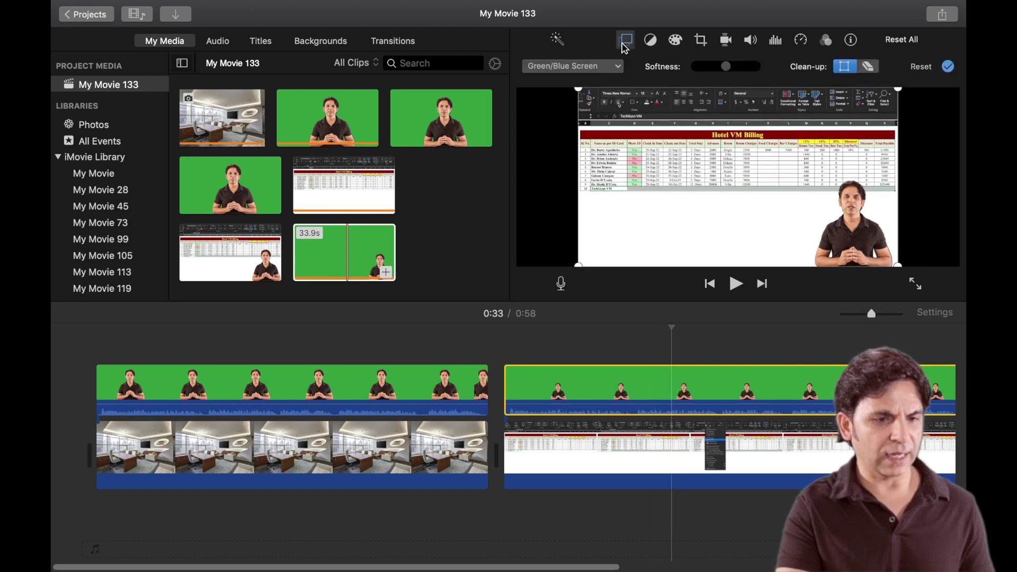
left_click(614, 71)
left_click(612, 94)
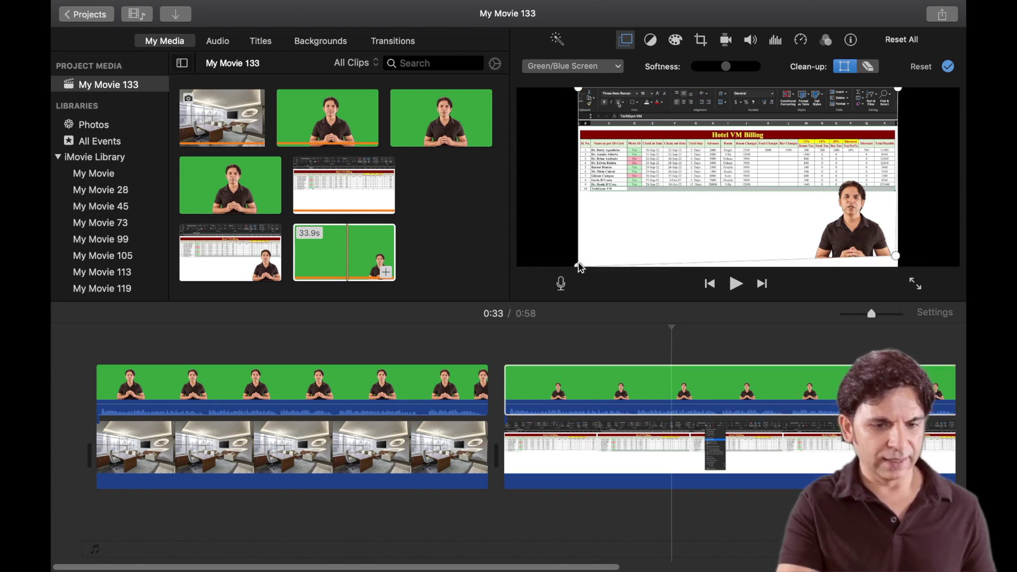
left_click_drag(579, 264, 580, 260)
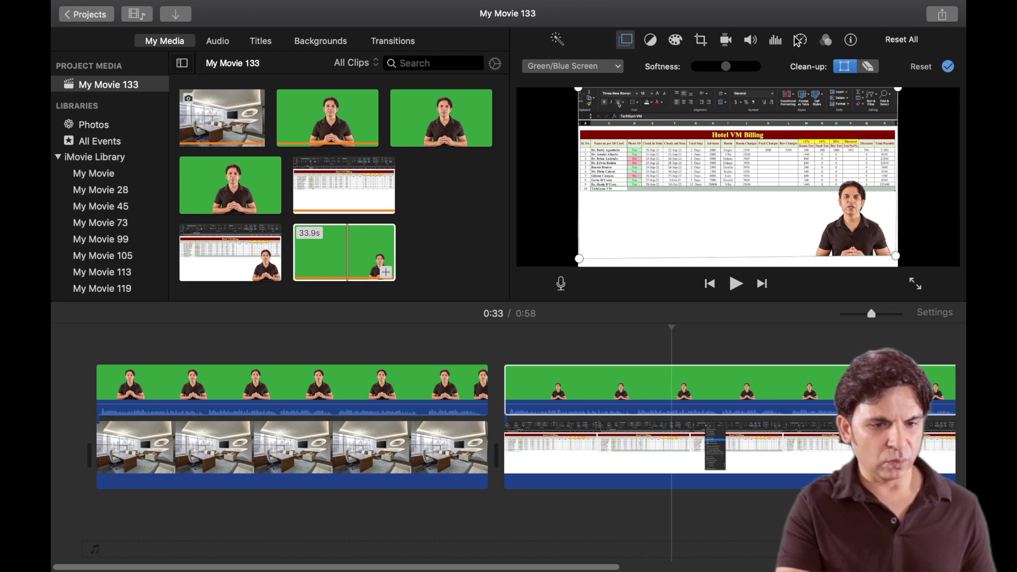
left_click(948, 68)
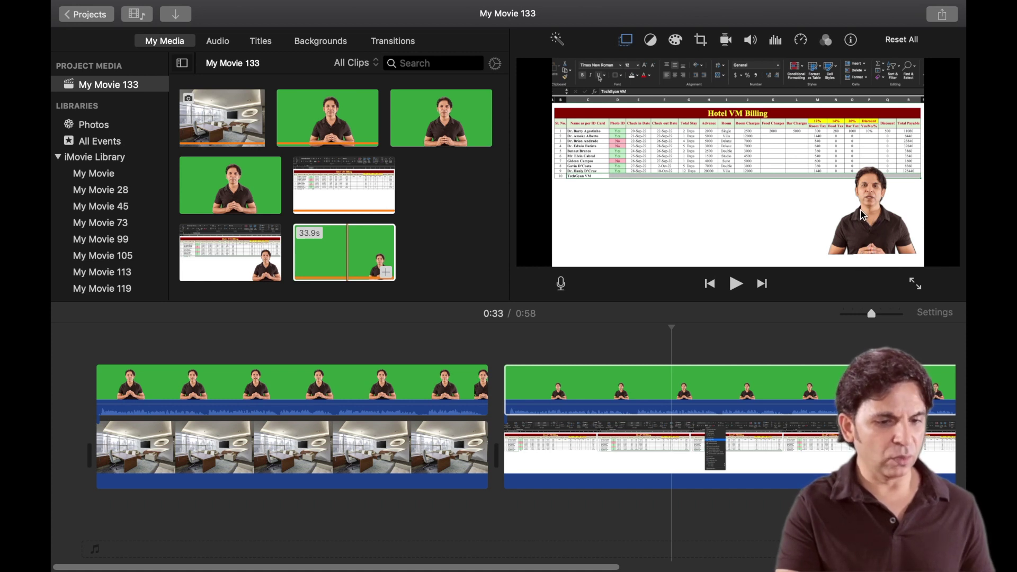
Set the small-presenter clip to Crop to Fill, fit a slightly smaller crop area to the presenter's lower edge and the frame's right side, and apply it
left_click(657, 388)
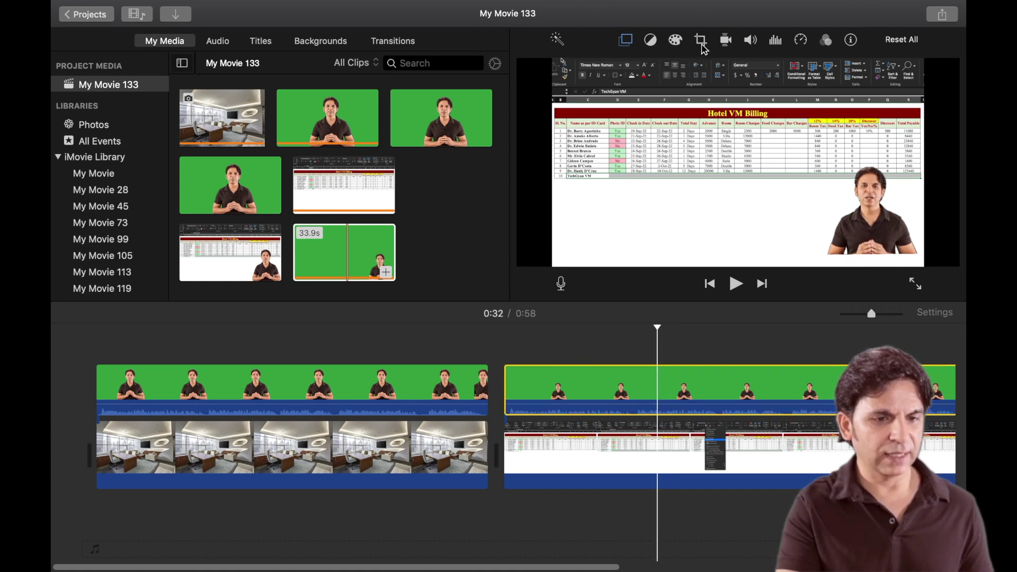
left_click(701, 41)
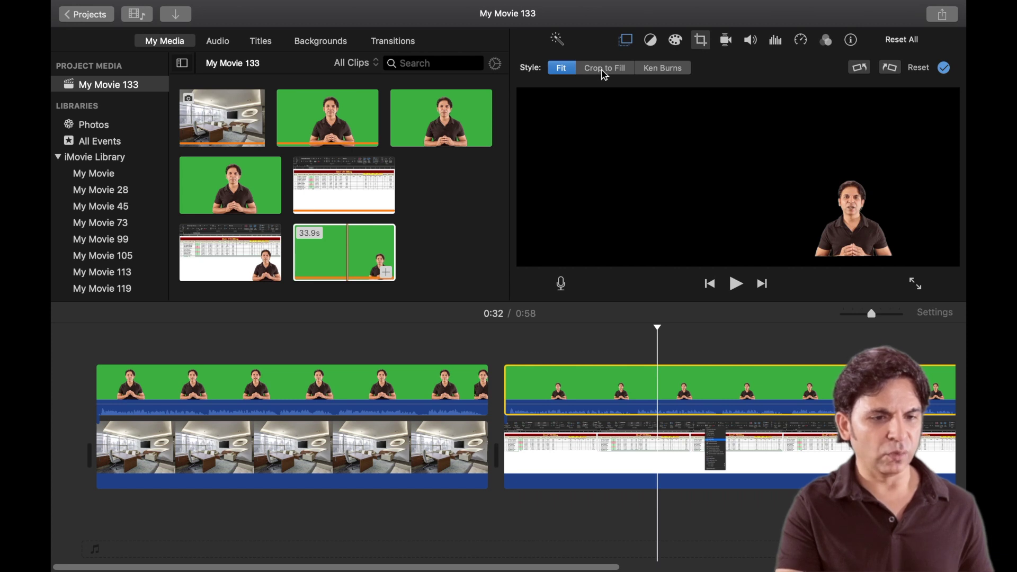
left_click(604, 69)
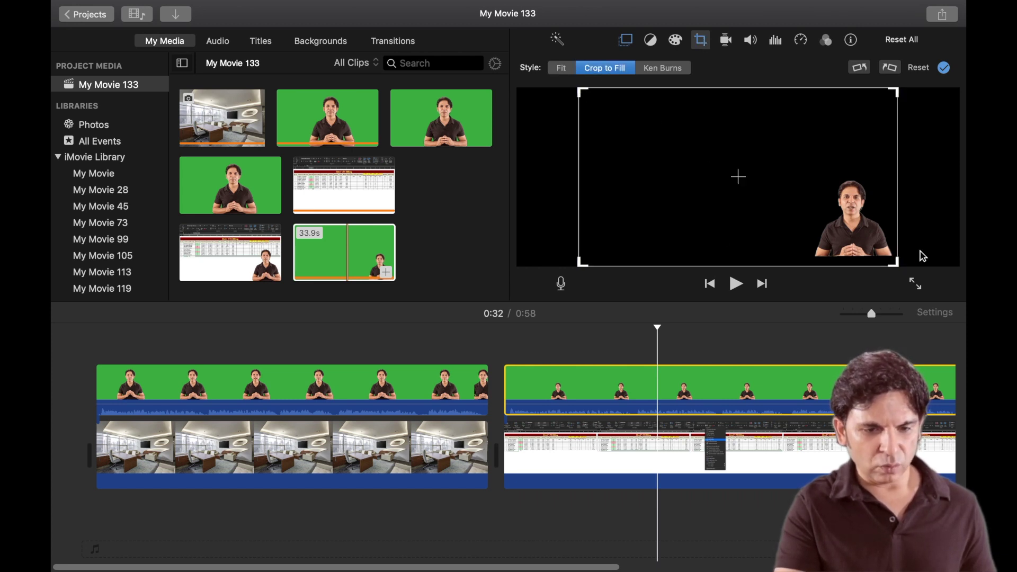
left_click_drag(896, 265, 877, 251)
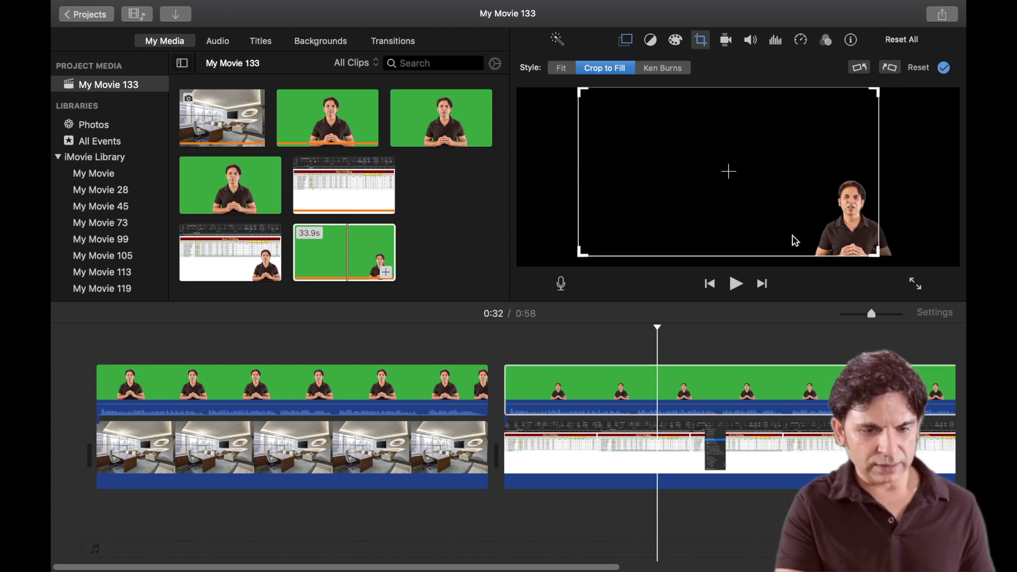
left_click(945, 68)
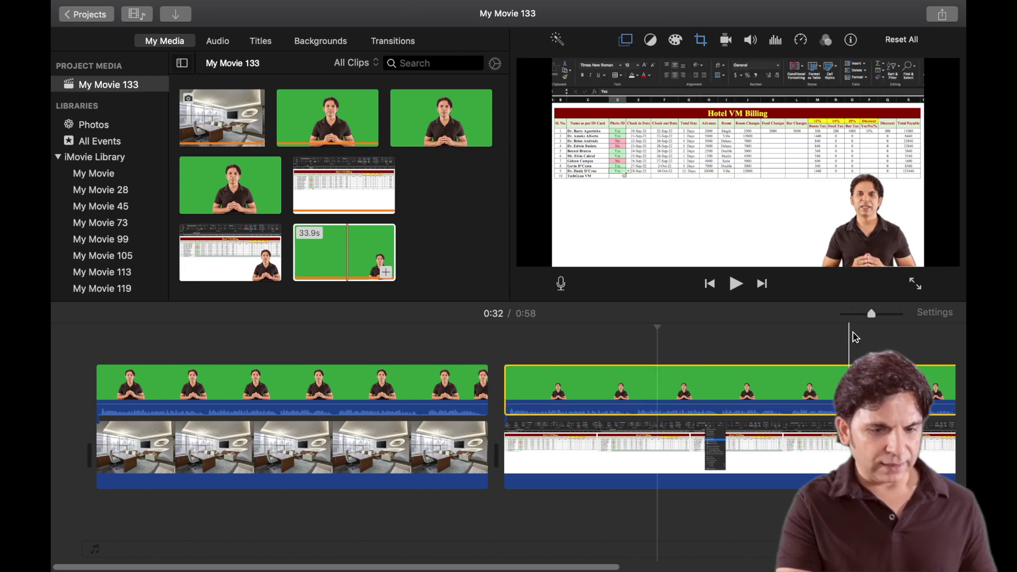
Append the office photo after the spreadsheet recording, overlay the 9.5 s presenter clip above it, and extend the photo to the clip's length
left_click_drag(868, 313, 862, 313)
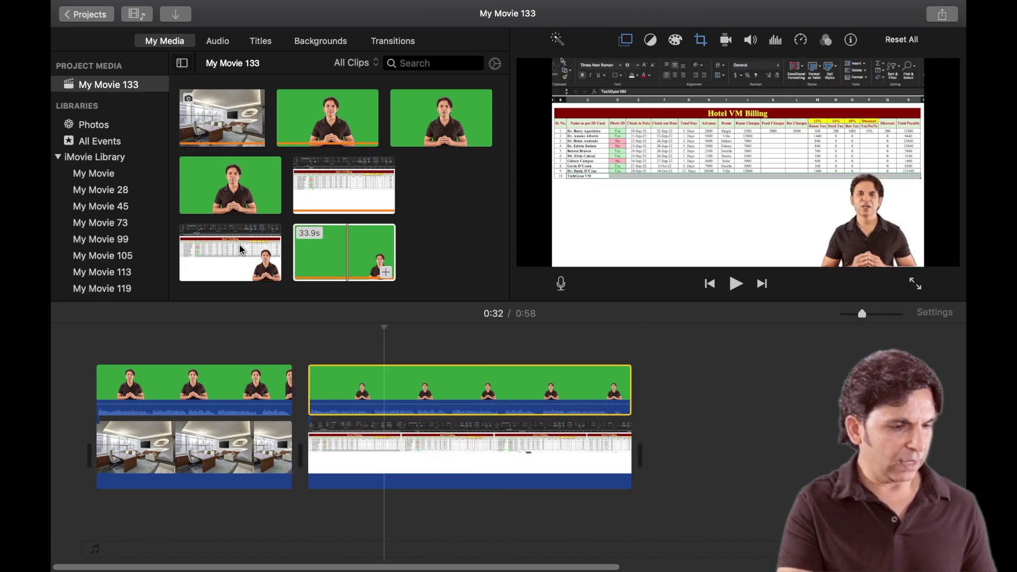
left_click(344, 252)
left_click(219, 129)
left_click_drag(245, 137, 671, 407)
left_click(456, 140)
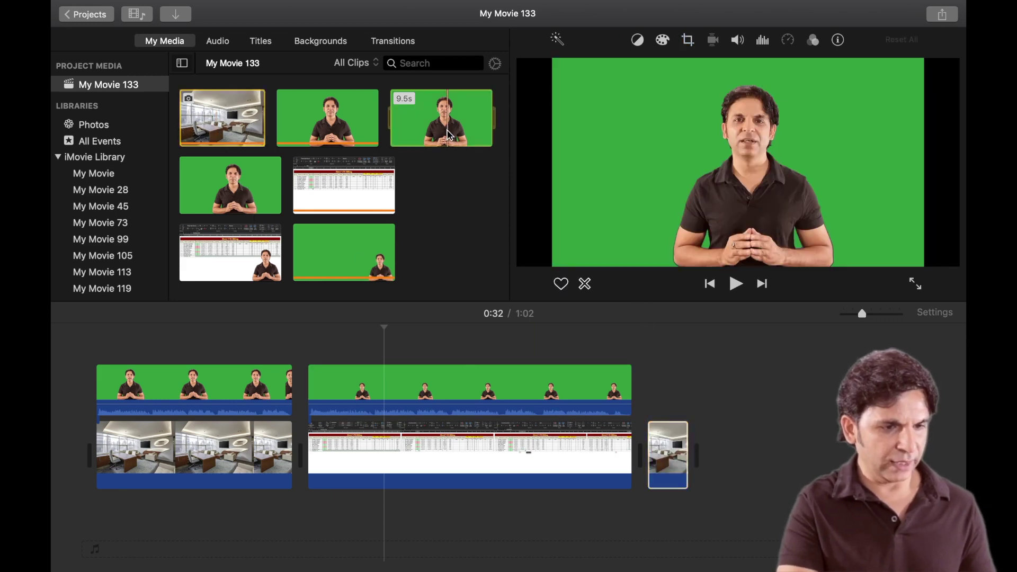
left_click_drag(652, 261, 647, 382)
left_click_drag(687, 440, 727, 440)
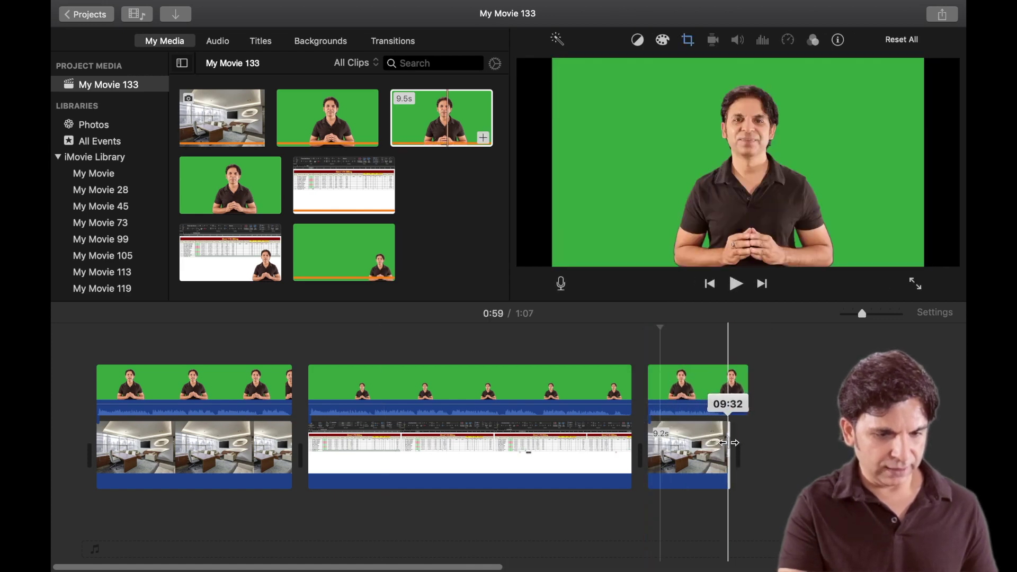
Set the last presenter clip above the second office photo to Green/Blue Screen overlay
left_click(694, 389)
left_click(628, 40)
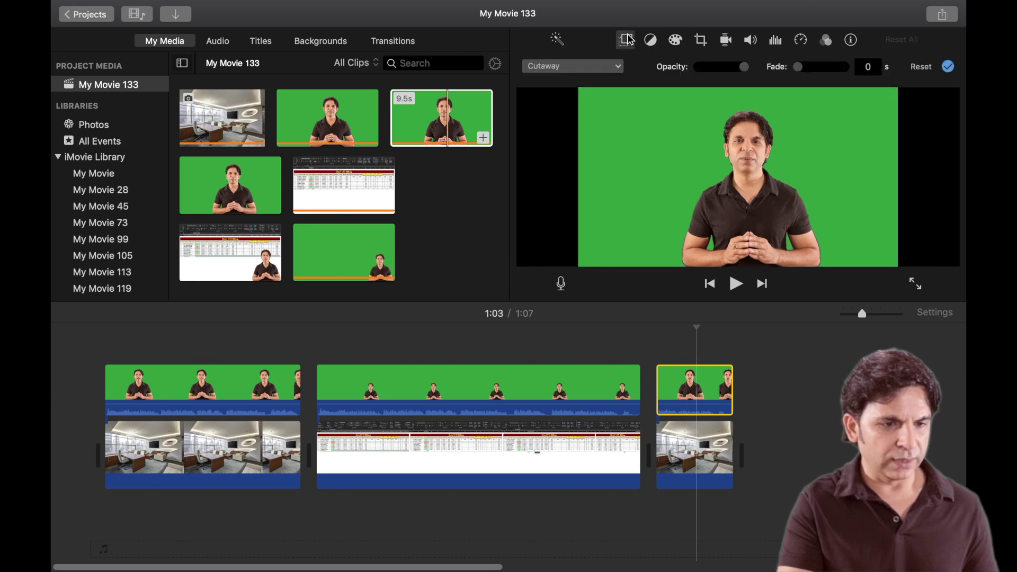
left_click(618, 66)
left_click(608, 94)
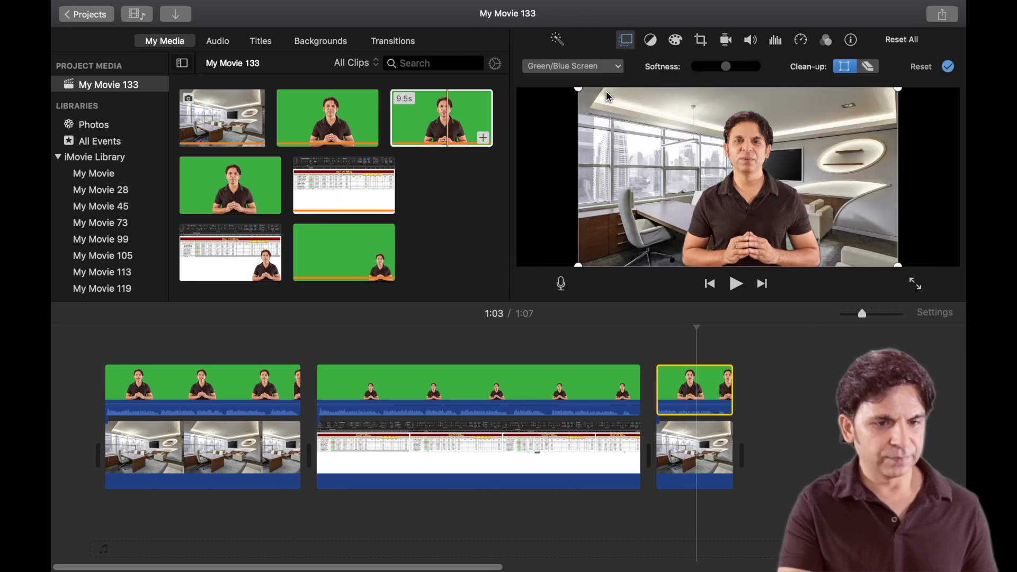
Set the second office photo to Crop to Fill, move its crop area down to the photo's lower edge, and apply it
left_click(694, 450)
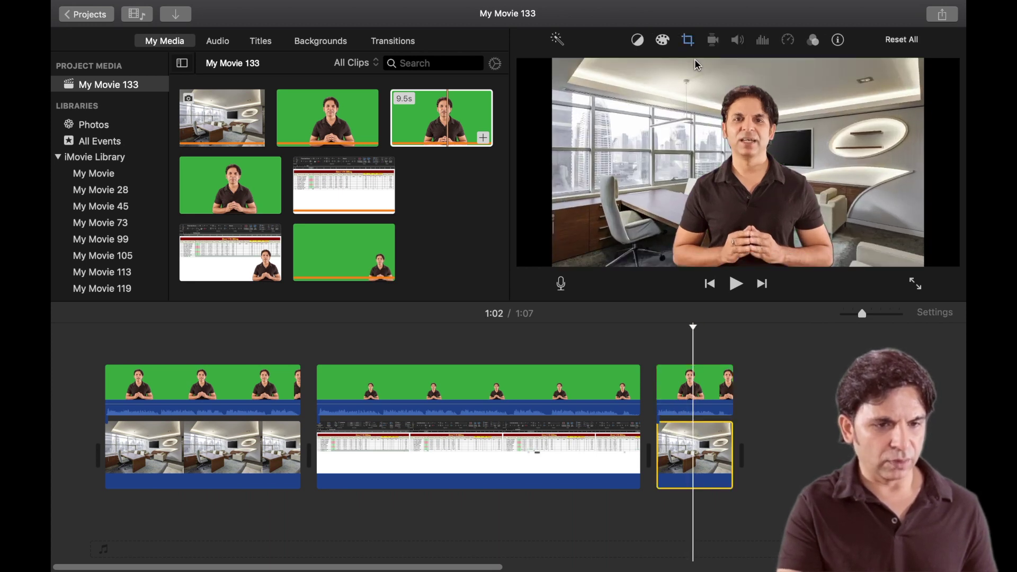
left_click(687, 46)
left_click(609, 67)
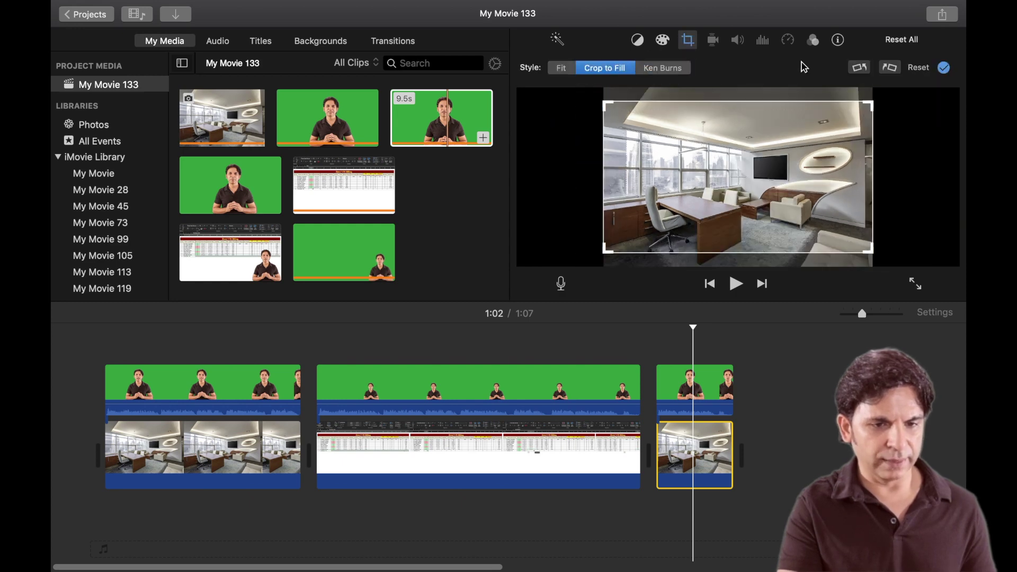
left_click(944, 67)
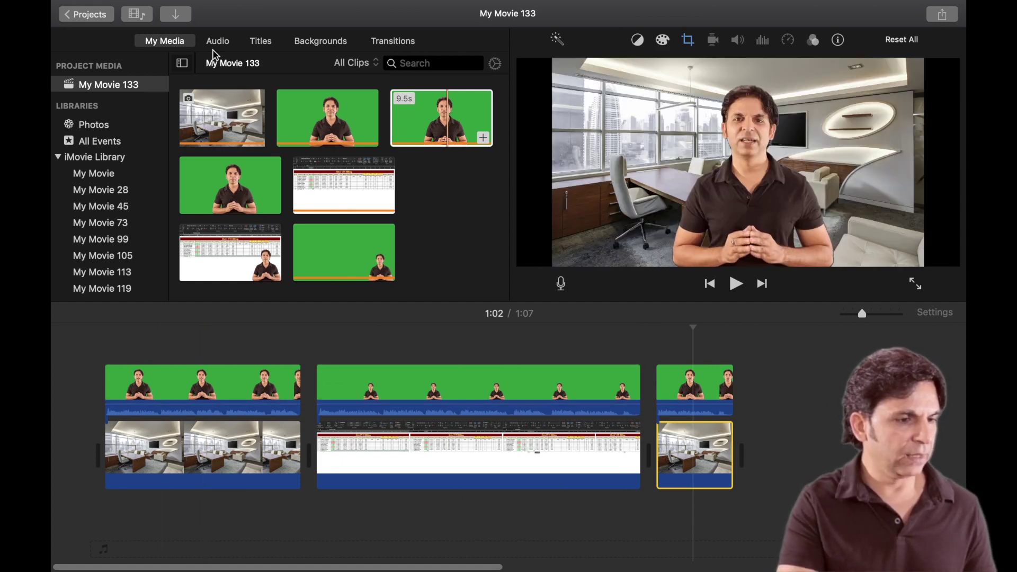
Add the song 1975 as background music from the movie's start and lower its volume to 1%
left_click(215, 43)
left_click_drag(254, 177, 138, 509)
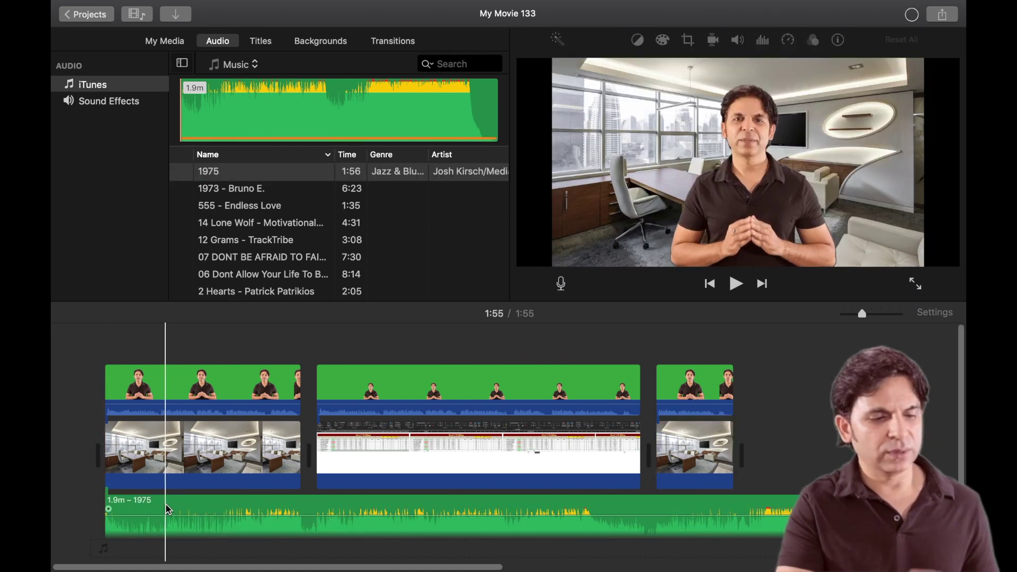
left_click(165, 503)
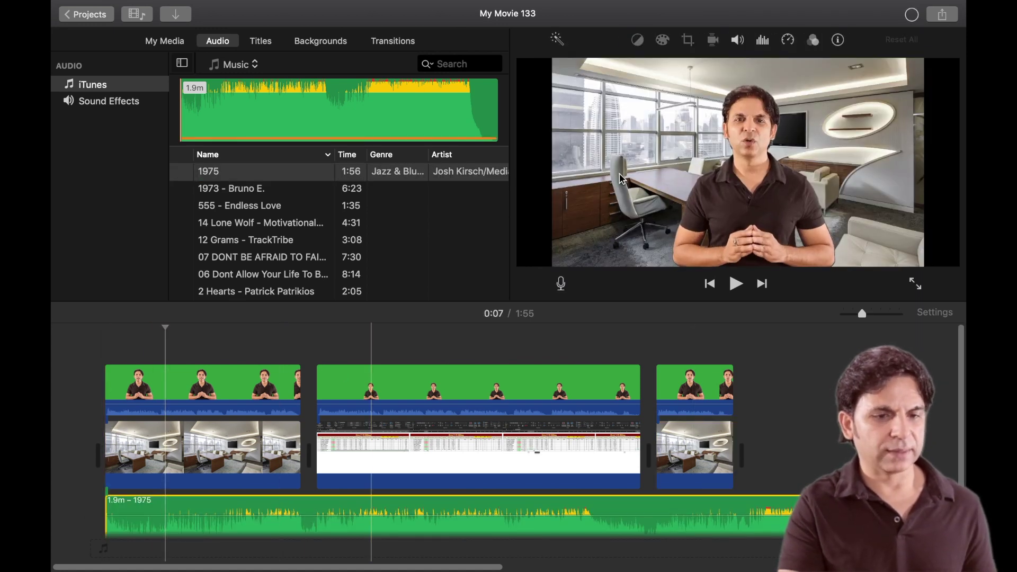
left_click(738, 42)
left_click_drag(662, 67, 627, 72)
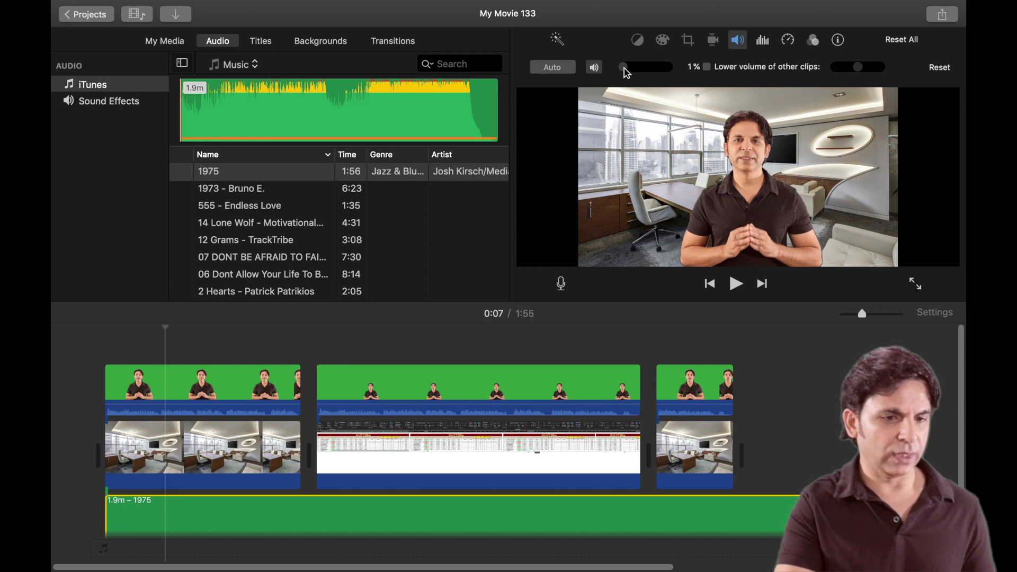
left_click_drag(627, 72, 627, 74)
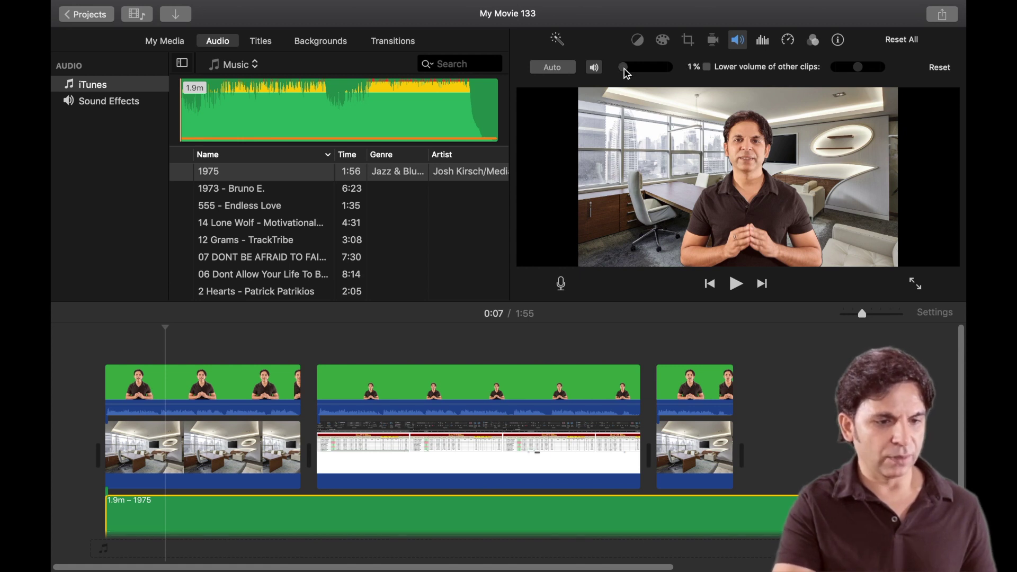
Trim the end of the background music to the playhead at the end of the last video clip
left_click(745, 510)
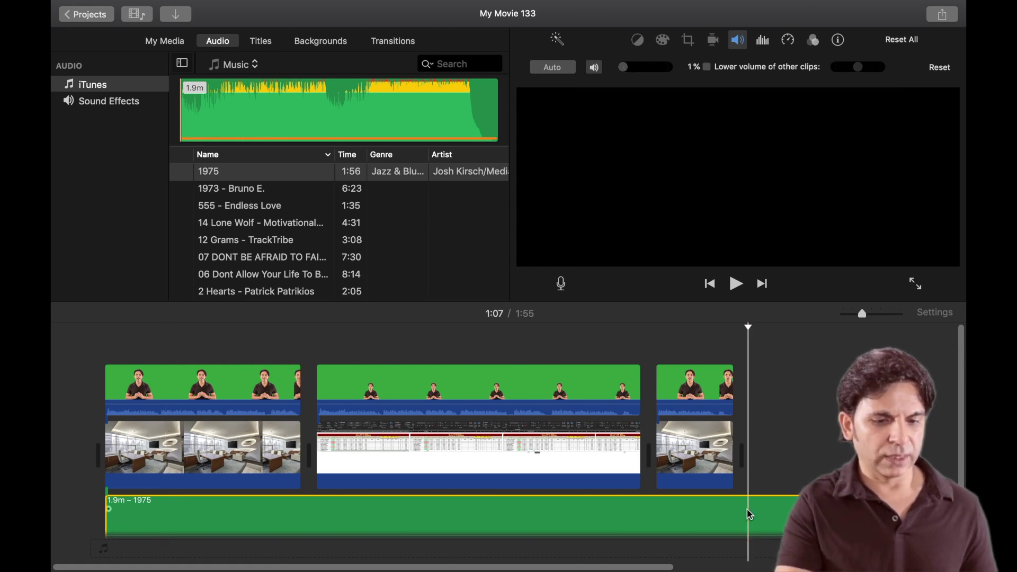
right_click(747, 509)
left_click(783, 432)
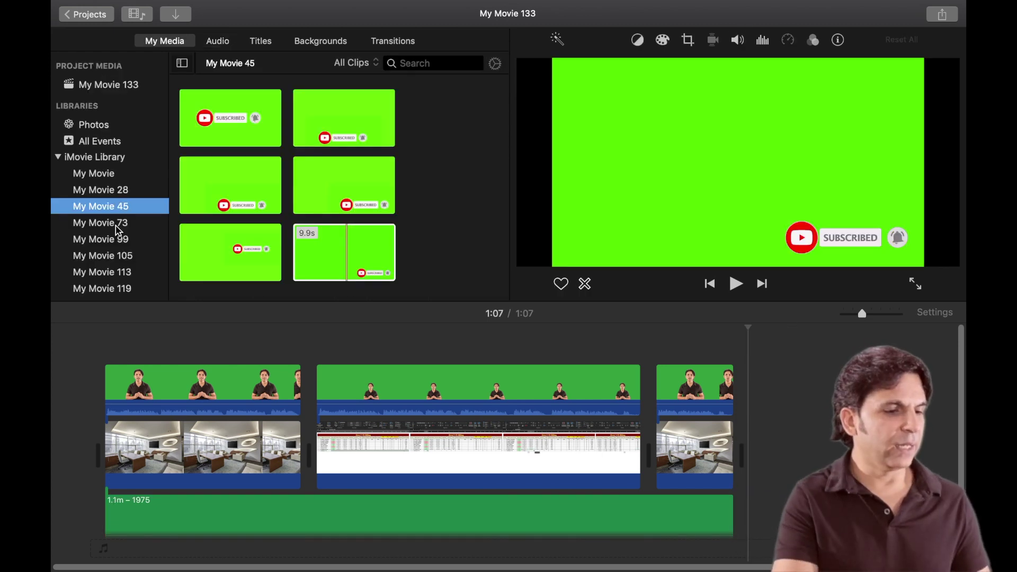
Try to overlay the subscribe-button green-screen clip from My Movie 45 above the first presenter clip
left_click_drag(321, 231, 166, 326)
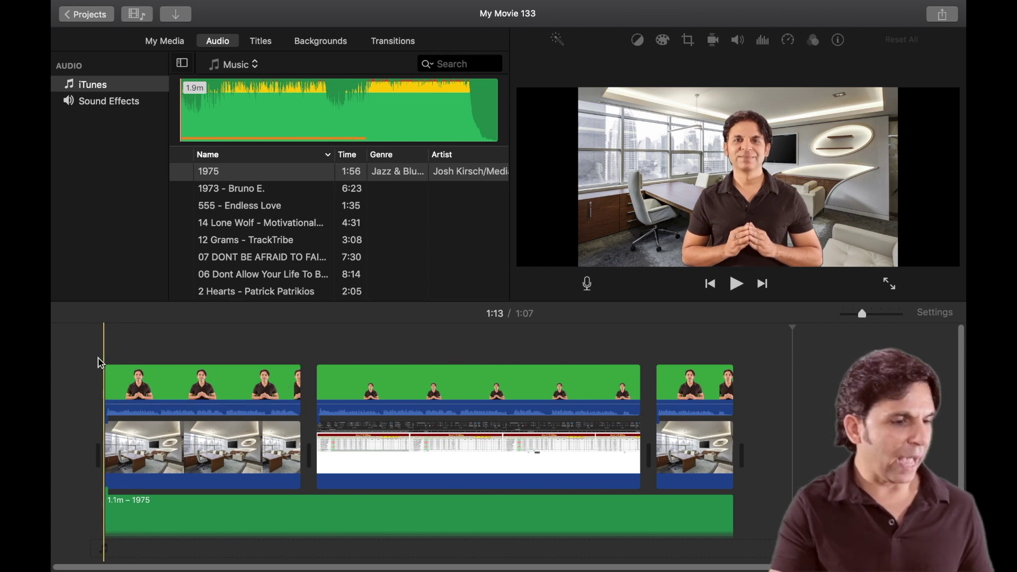
Export the movie as a file with the description Raw File, save it as Raw File.mp4 on the Desktop, and dismiss the completion notice
left_click(934, 15)
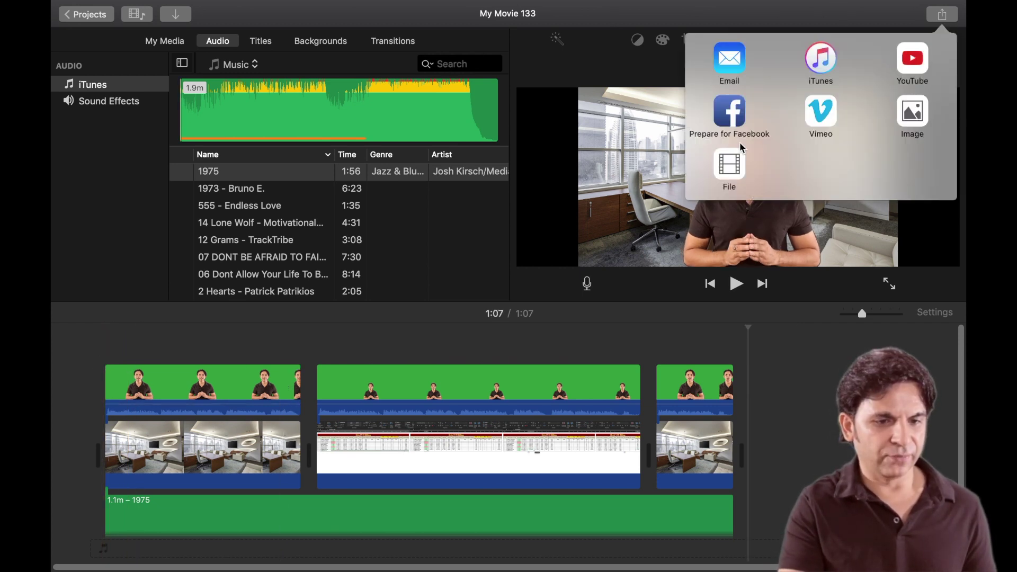
left_click(729, 165)
left_click_drag(722, 157, 572, 162)
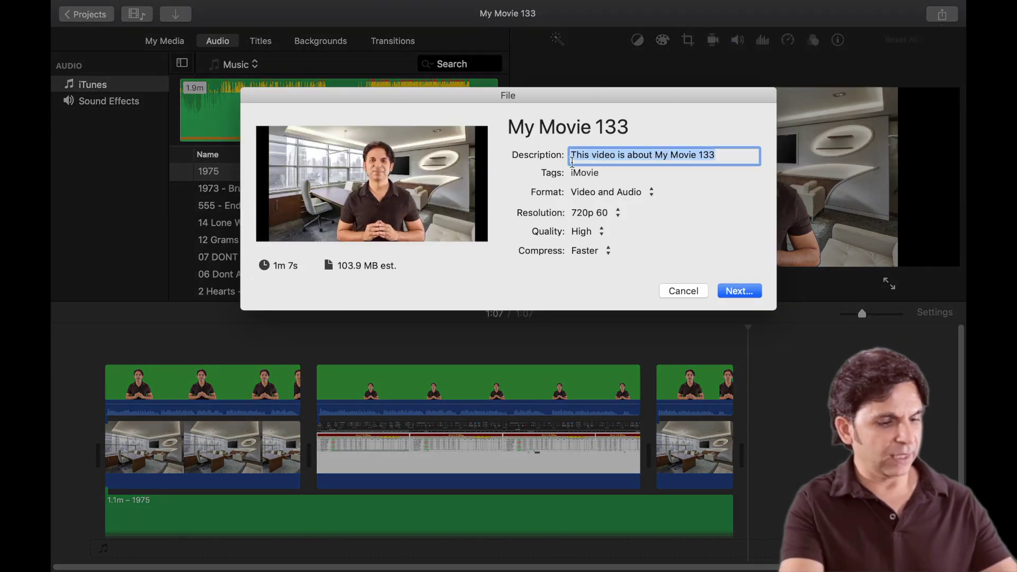
type("Raw File")
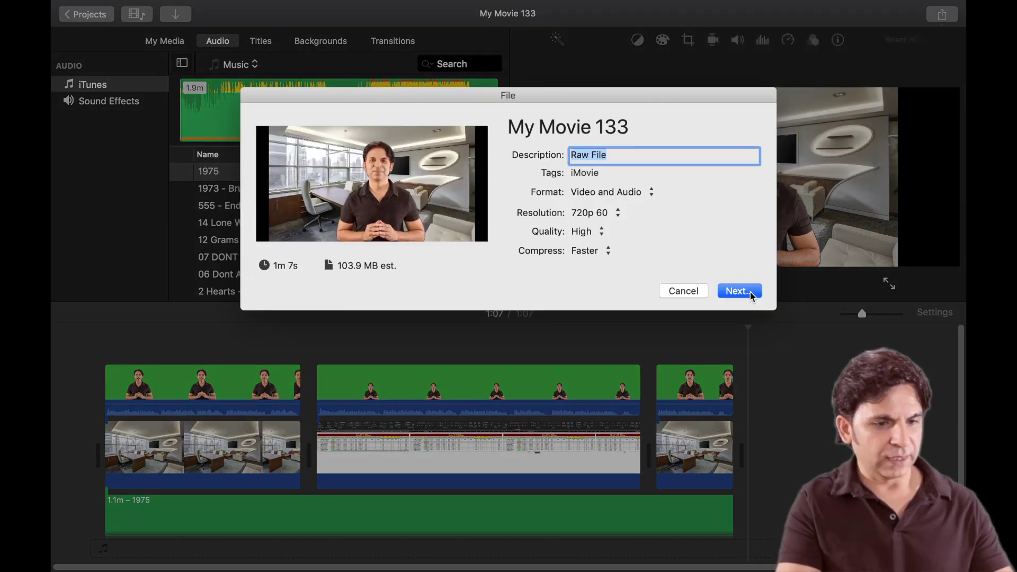
left_click(750, 292)
type("Raw File")
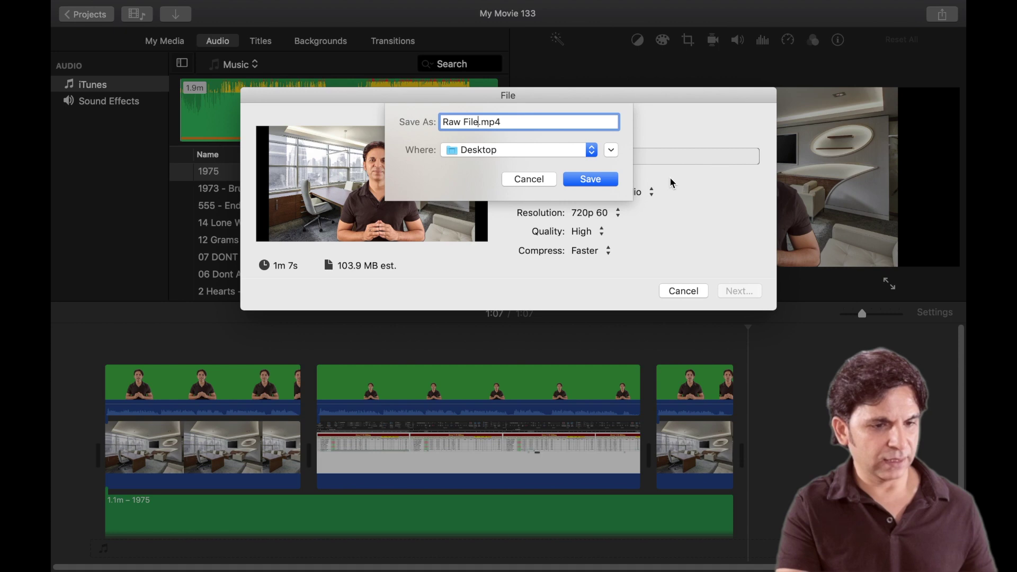
left_click(609, 180)
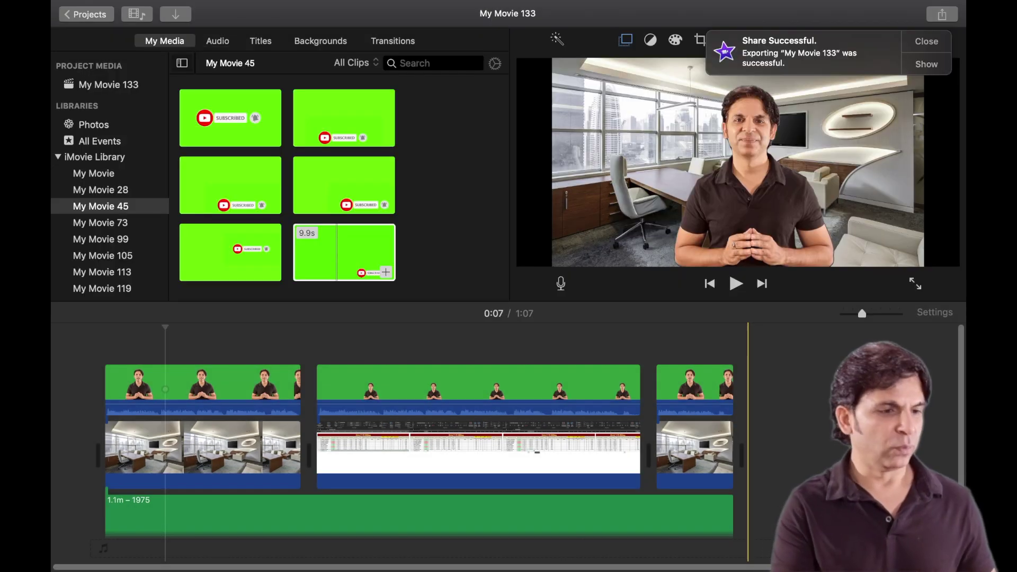
left_click(927, 43)
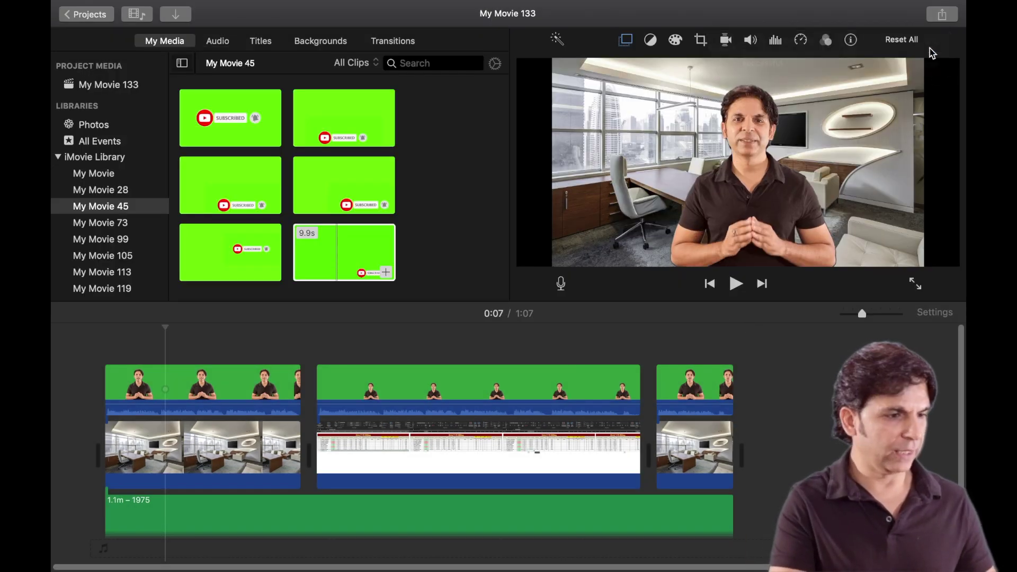
Show the My Movie 133 media and delete every video clip, overlay and the background music from the timeline
left_click(123, 87)
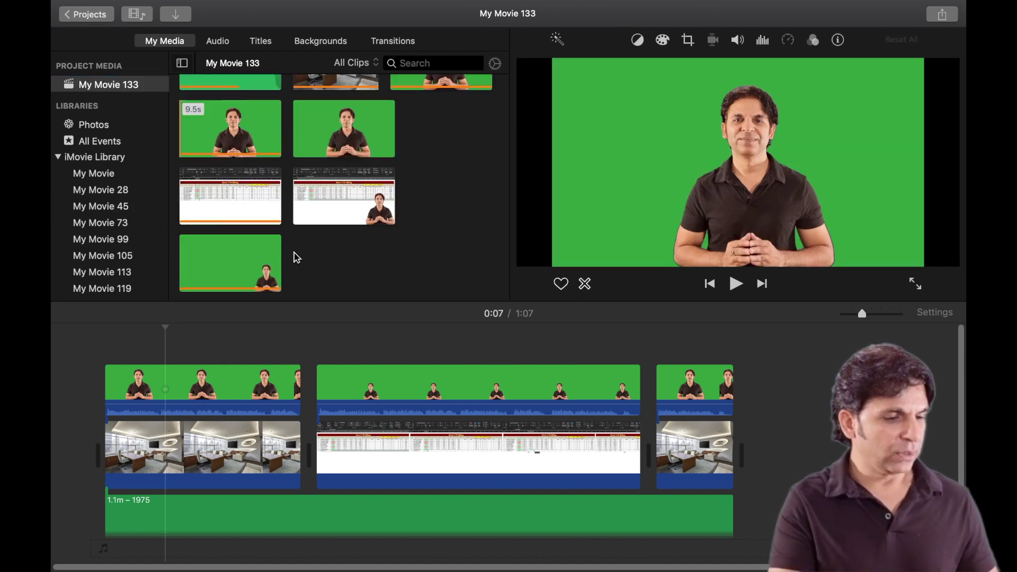
left_click(265, 471)
left_click(267, 462)
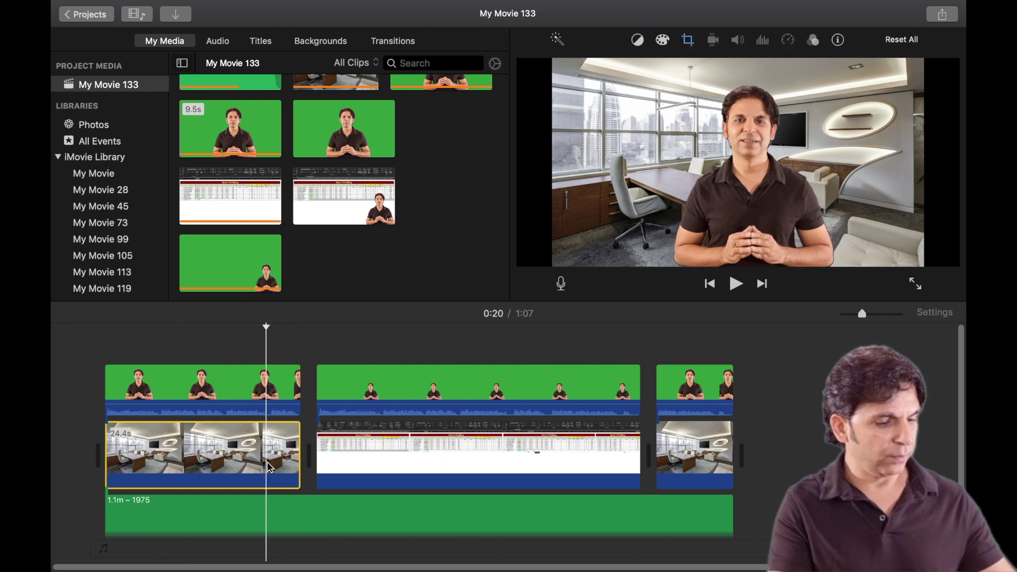
key("super+a")
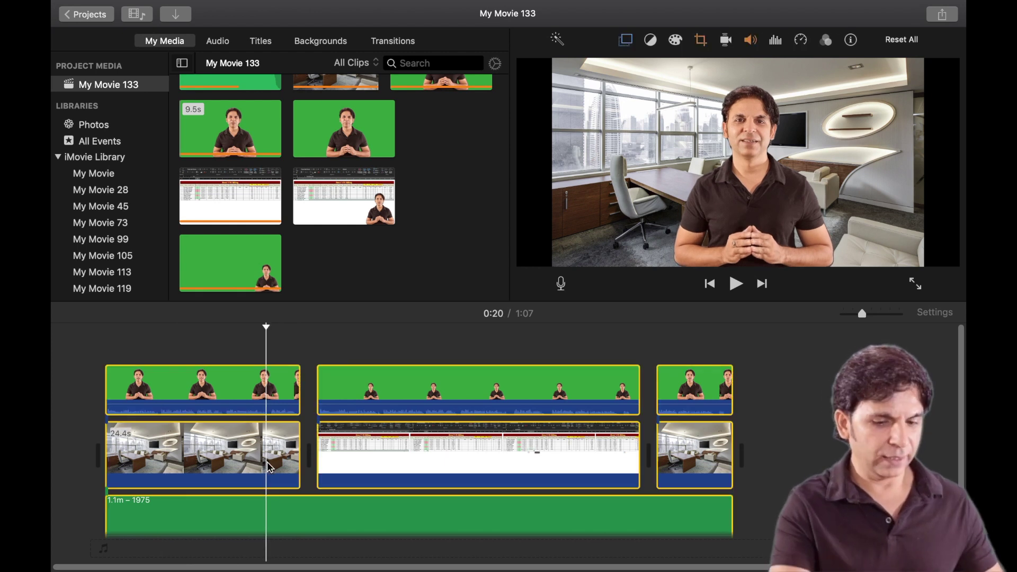
key("Delete")
Import the exported Raw File.mp4 into My Movie 133 and place it at the start of the empty timeline
left_click(180, 20)
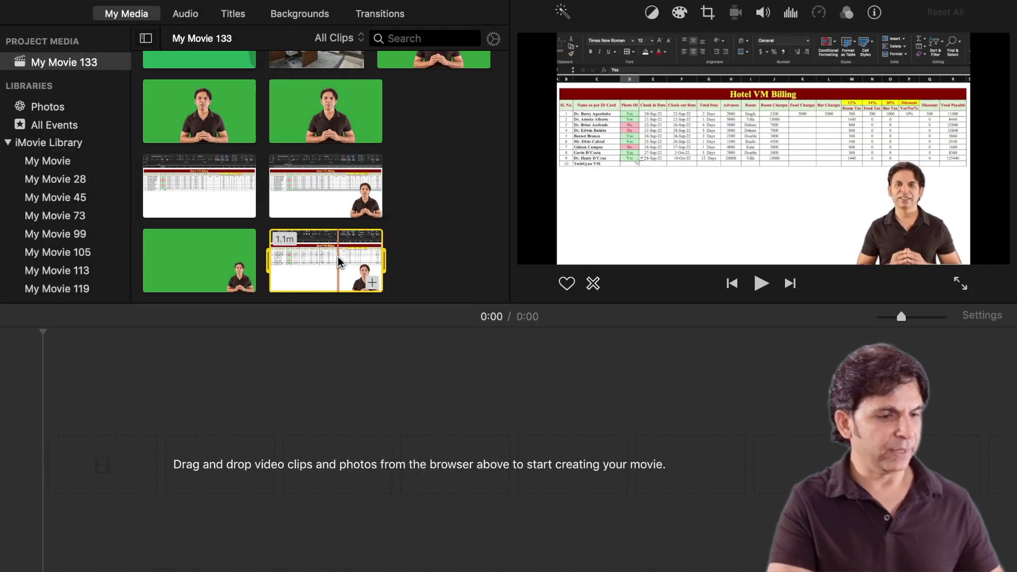
left_click_drag(339, 261, 57, 460)
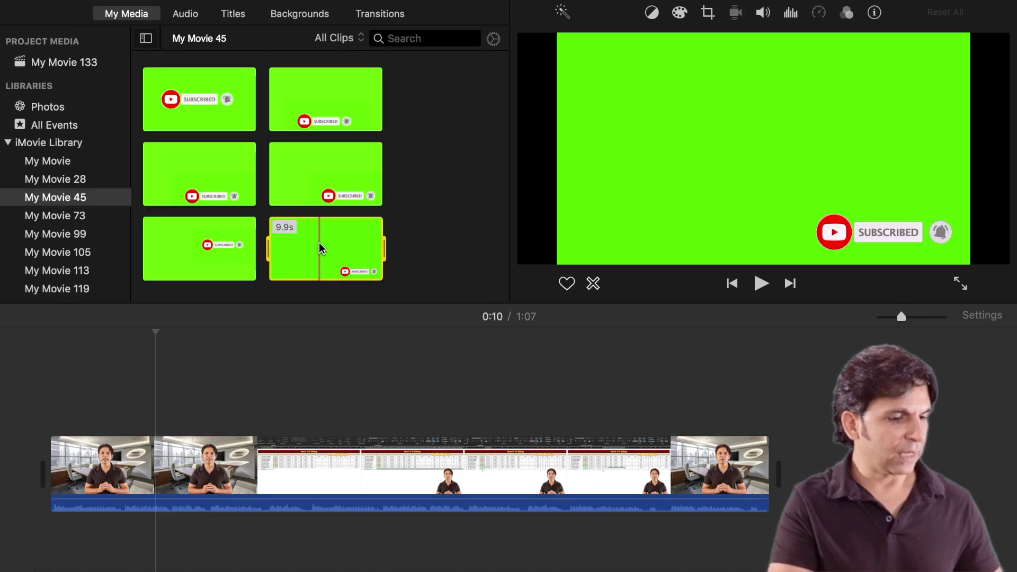
Overlay the lower-corner subscribe-button clip from My Movie 45 at about 0:10, key out its green background, and preview it
left_click_drag(320, 248, 169, 403)
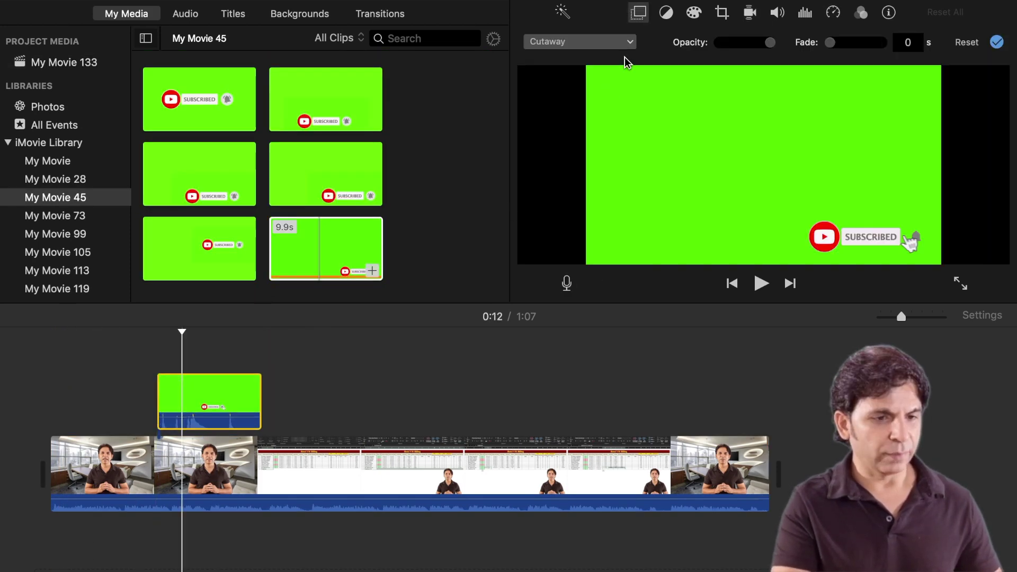
left_click(630, 42)
left_click(628, 71)
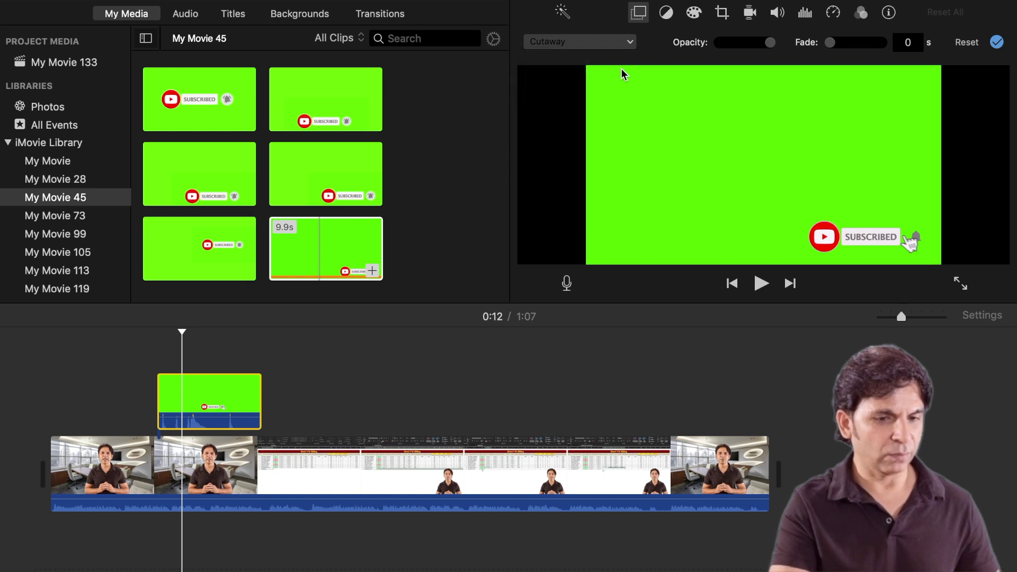
left_click(141, 349)
left_click(763, 285)
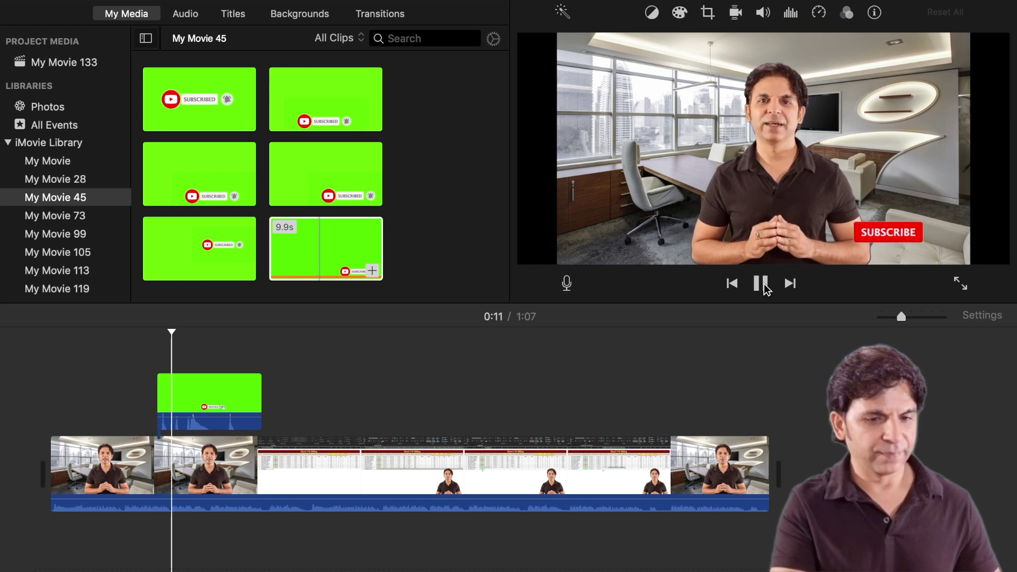
left_click(761, 283)
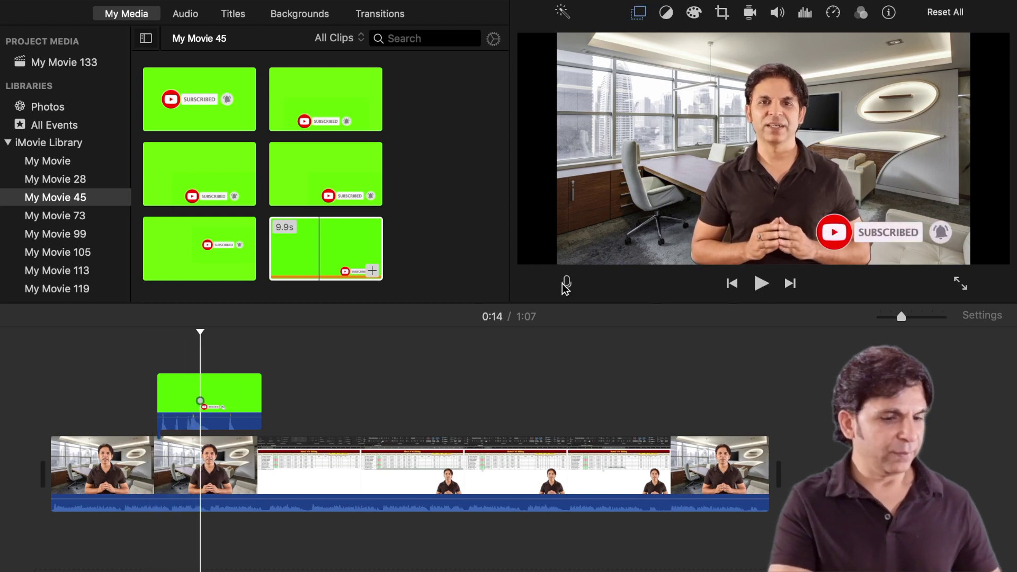
Overlay the 22-second Like, Share and Comment clip from My Movie 99 above the last part of the movie
left_click(78, 217)
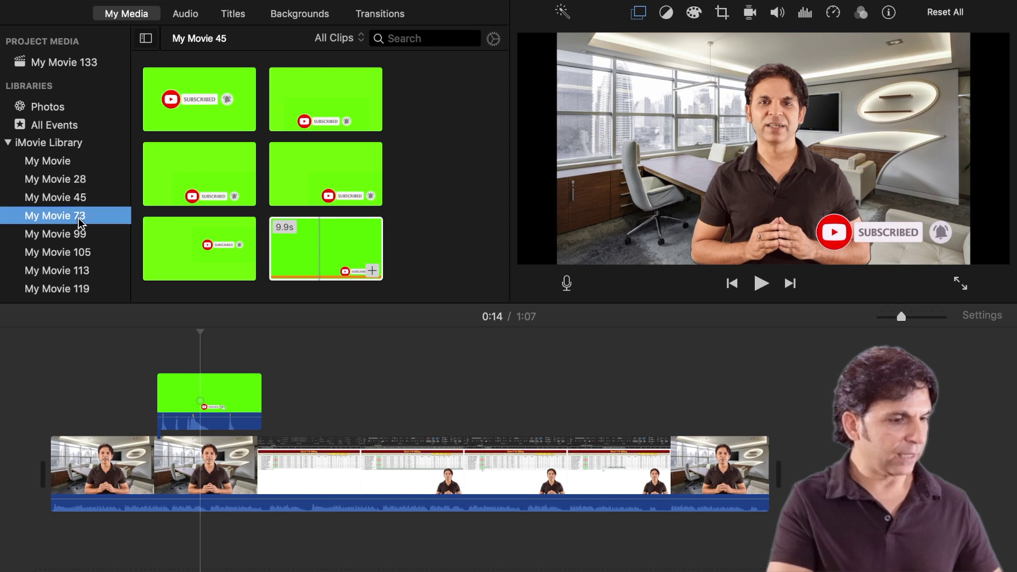
key("Down")
left_click_drag(432, 233, 598, 392)
Set the Like, Share and Comment overlay's speed to Fast 2x, move it to finish at the movie's end, and play it back
left_click(833, 12)
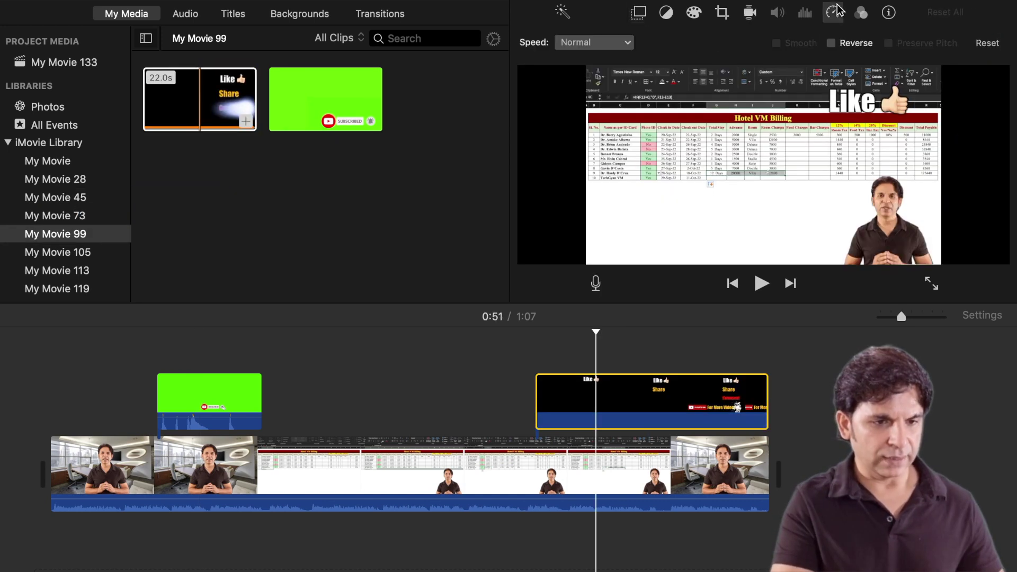
left_click(644, 42)
left_click(626, 90)
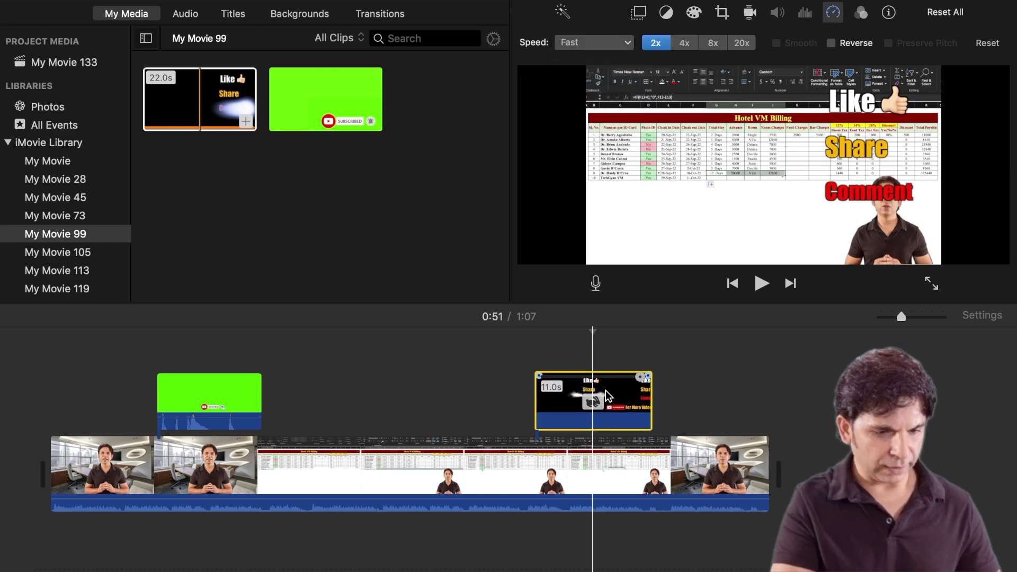
left_click(624, 381)
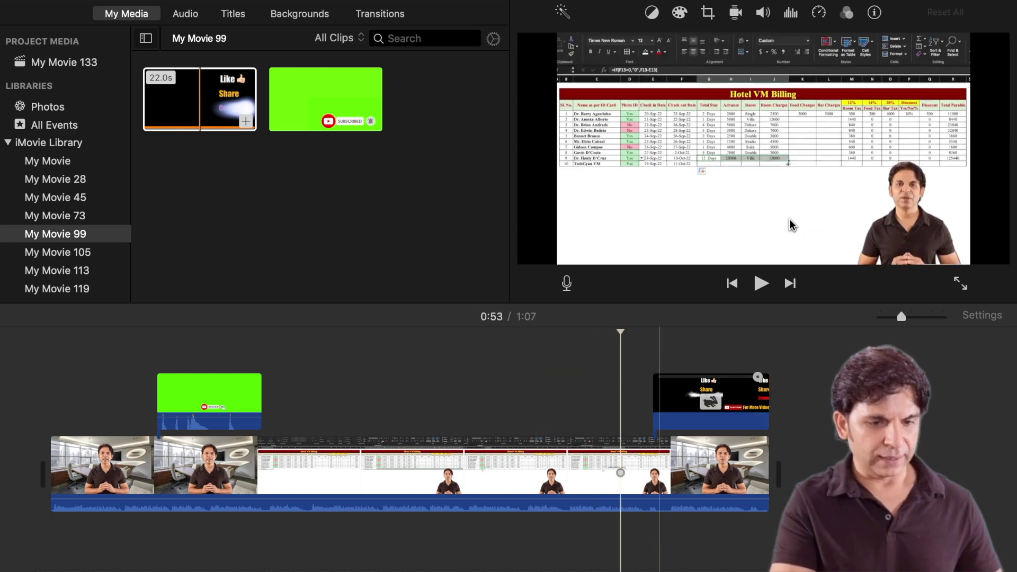
left_click(762, 283)
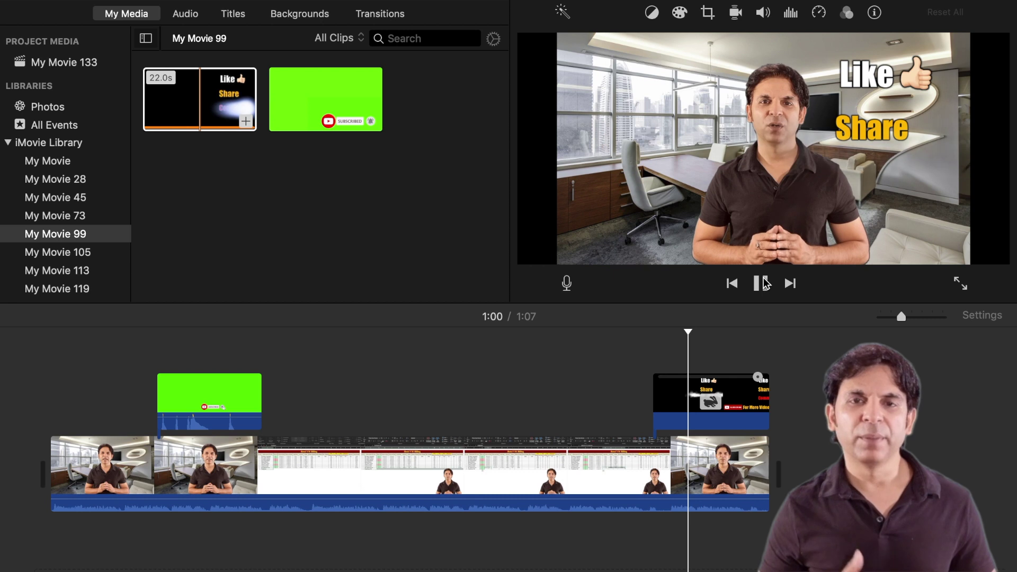